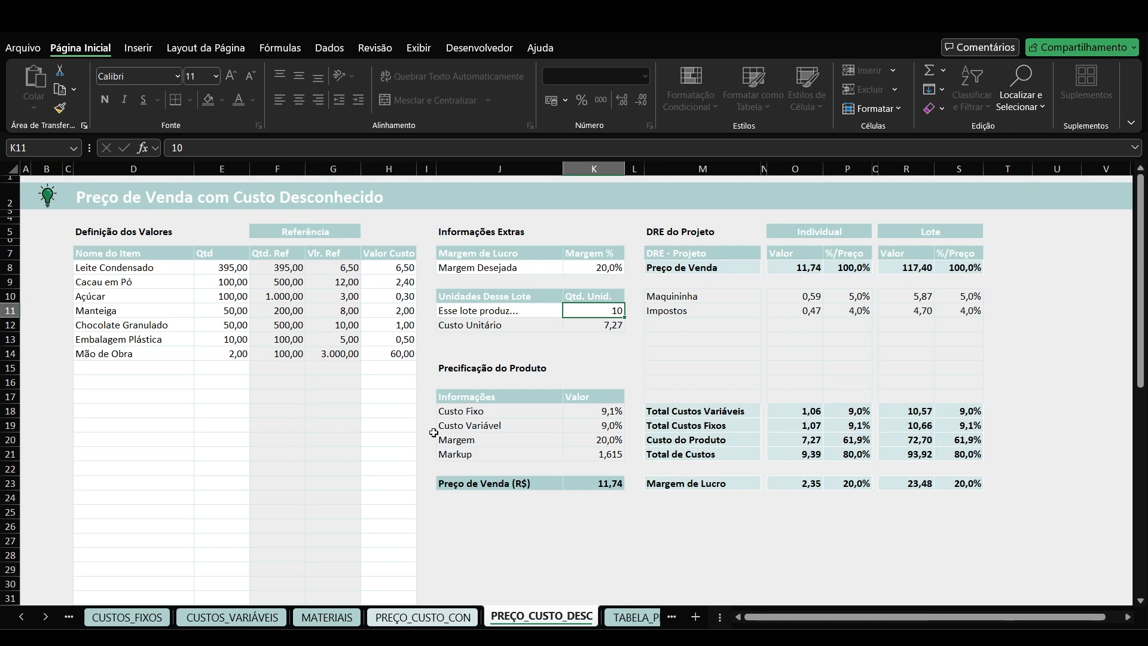
Compare the PREÇO_CUSTO_DESC item list with the known-cost pricing sheet and the TABELA_PRECIF_COM_CT reference table.
{"action": "left_click_drag", "start_coordinate": [159, 267], "coordinate": [217, 381]}
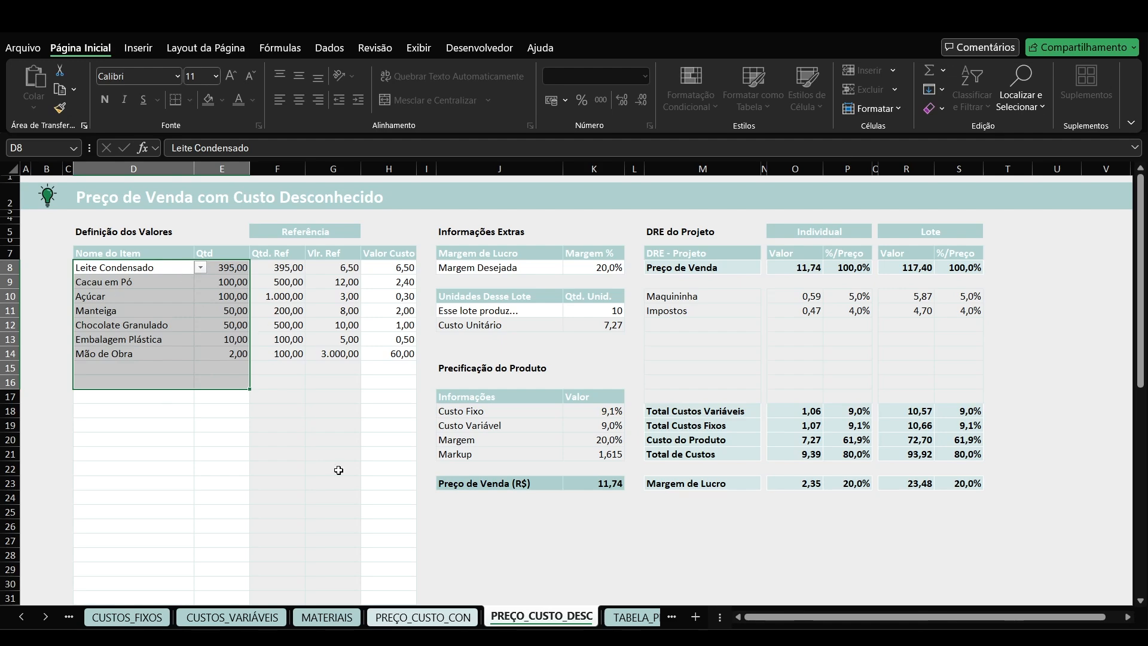
{"action": "left_click", "coordinate": [419, 617]}
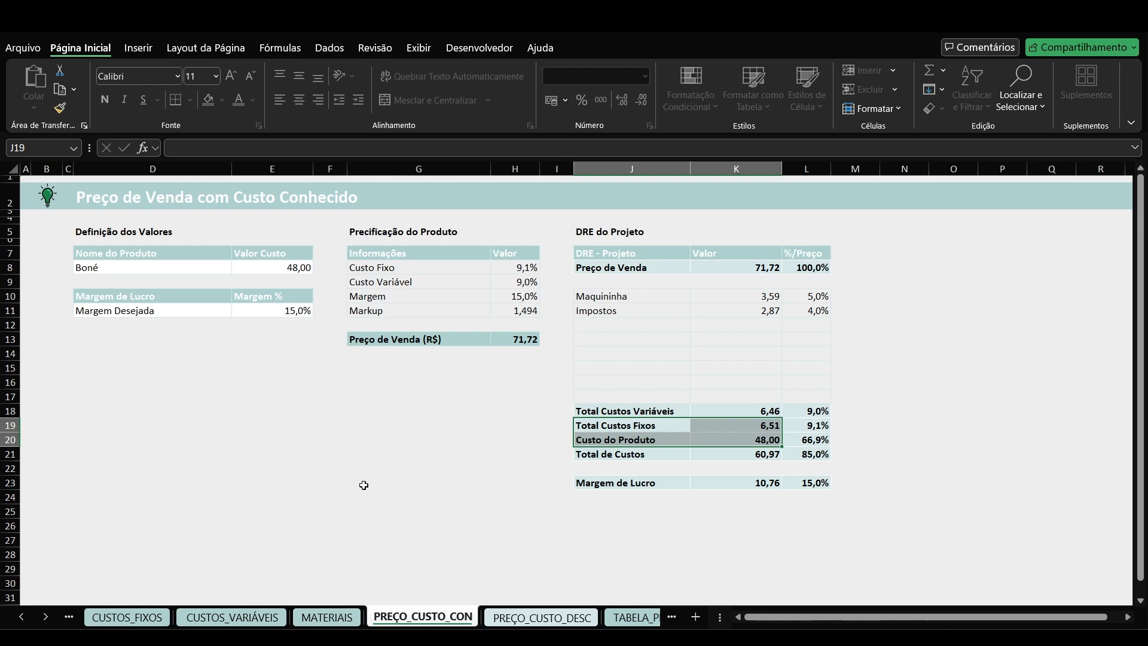
{"action": "left_click", "coordinate": [527, 617]}
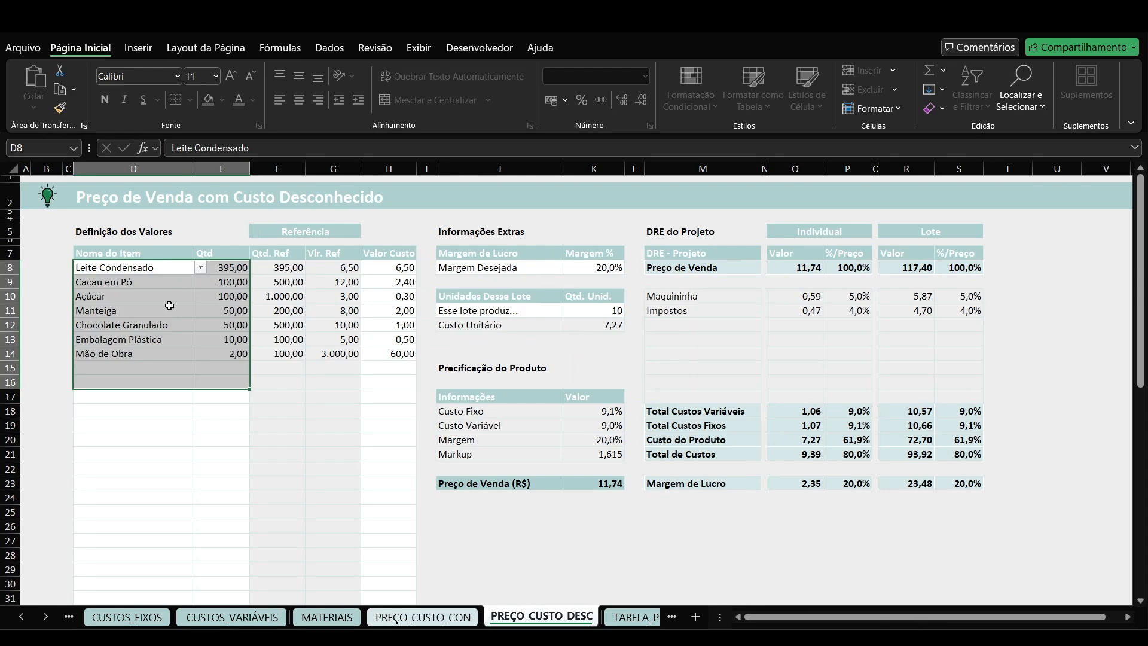
{"action": "left_click", "coordinate": [420, 617]}
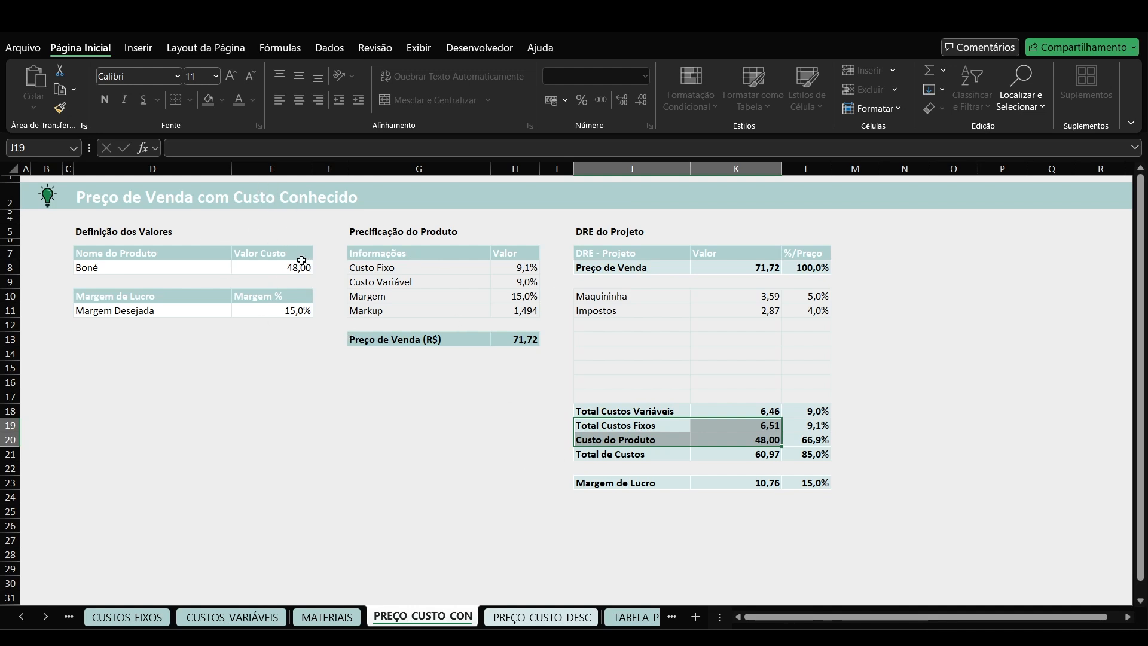
{"action": "left_click", "coordinate": [622, 615]}
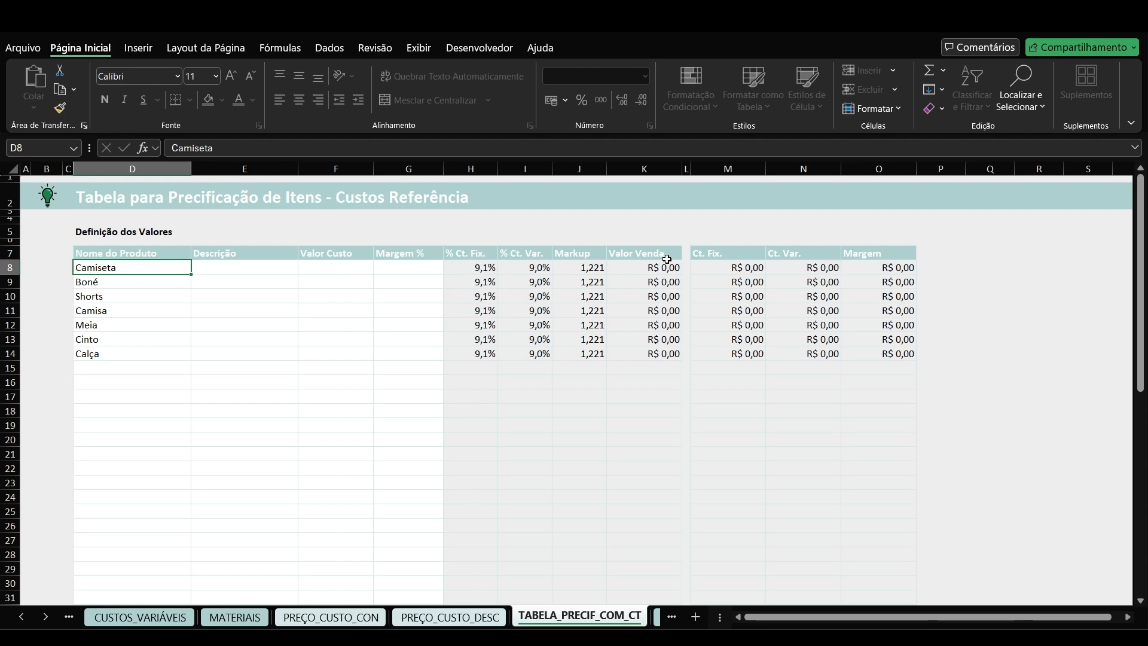
{"action": "left_click", "coordinate": [453, 616]}
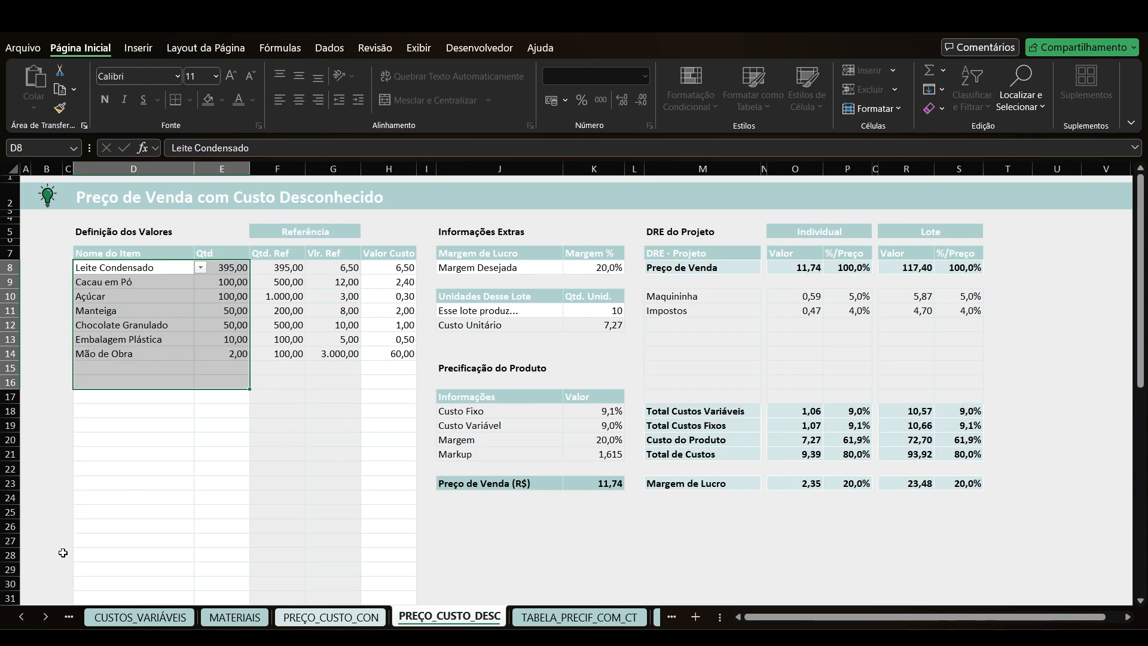
Review the monthly fixed costs listed on the CUSTOS_FIXOS sheet, highlighting the cost names and values.
{"action": "left_click", "coordinate": [21, 617]}
{"action": "left_click", "coordinate": [127, 616]}
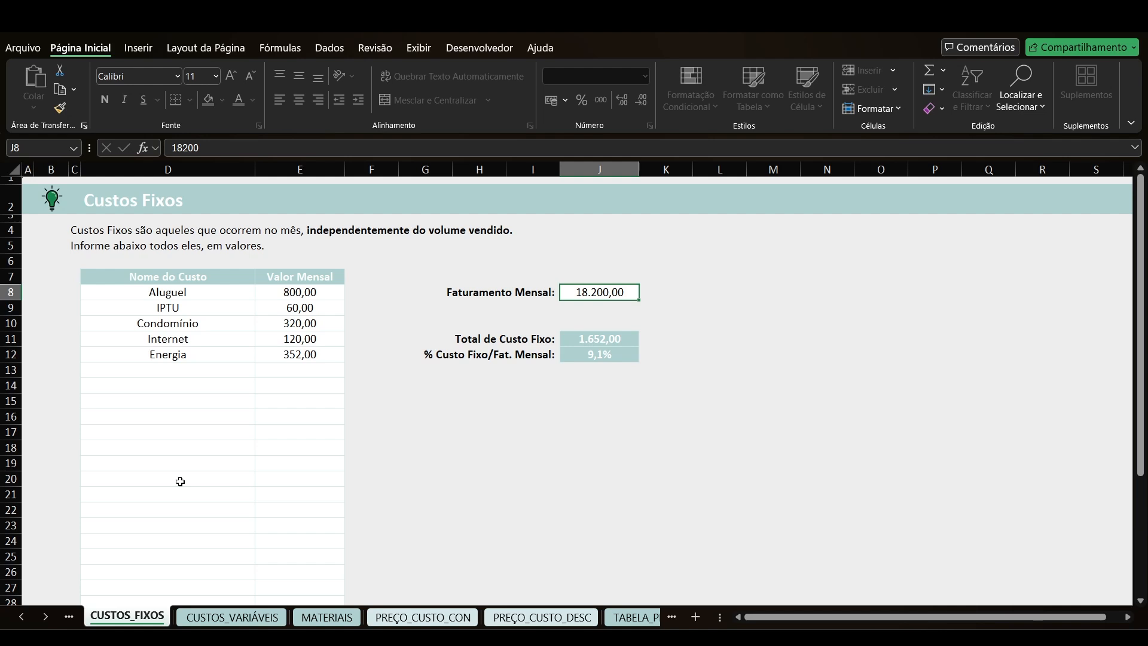
{"action": "left_click_drag", "start_coordinate": [216, 291], "coordinate": [295, 451]}
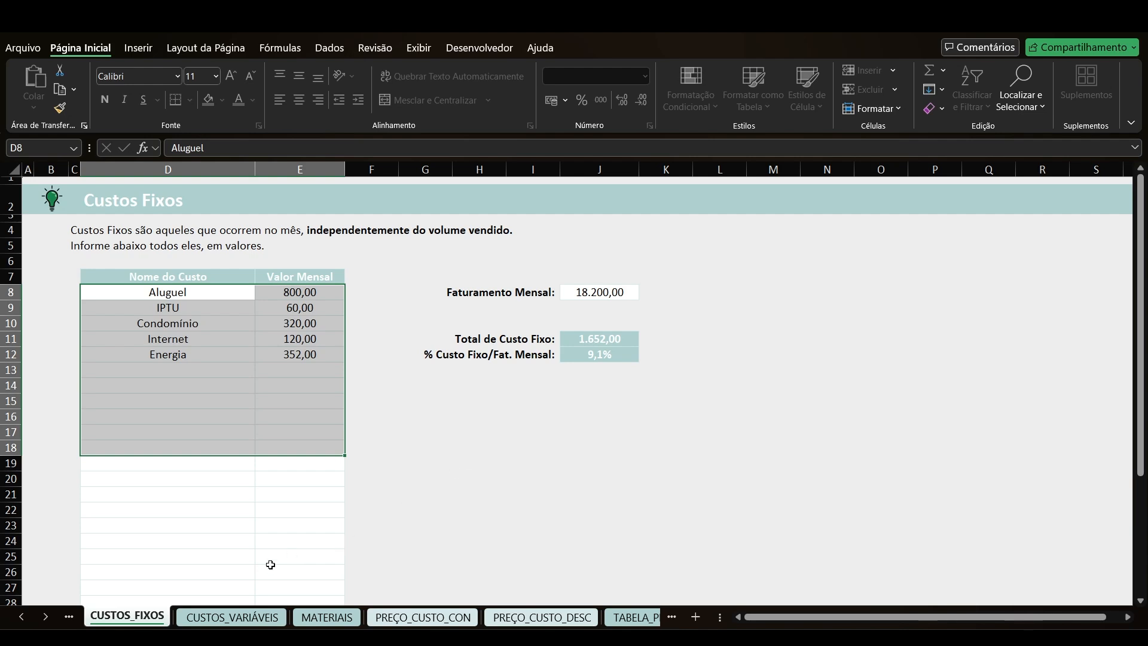
Review the variable cost names and their percentages of revenue on the CUSTOS_VARIÁVEIS sheet.
{"action": "left_click", "coordinate": [245, 616]}
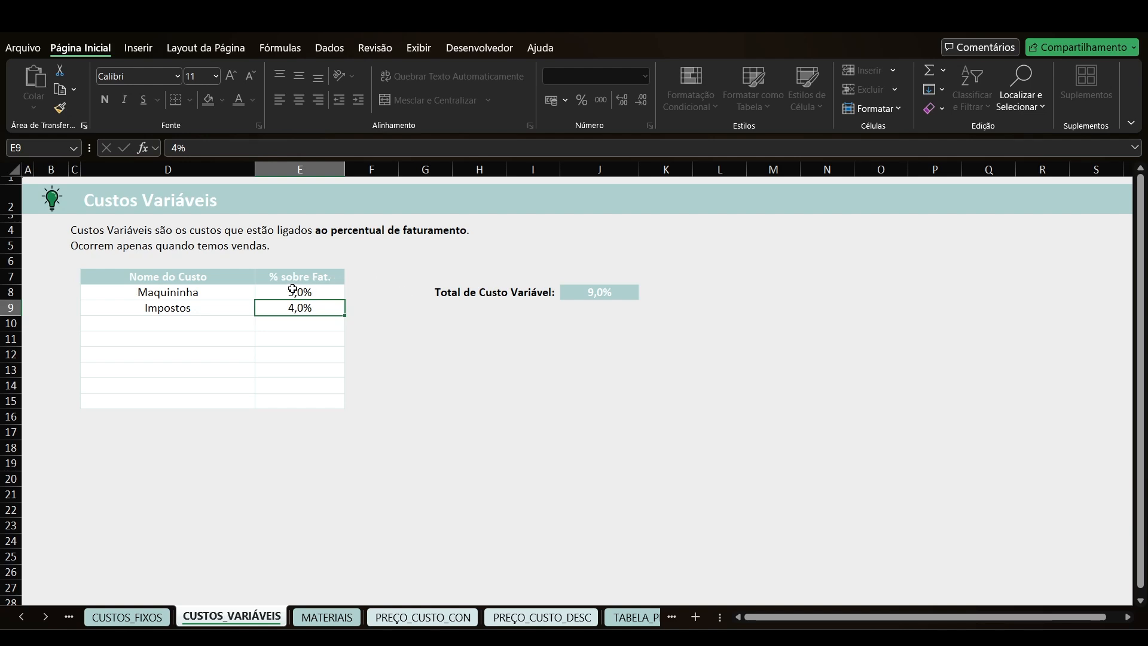
{"action": "left_click_drag", "start_coordinate": [299, 290], "coordinate": [252, 295]}
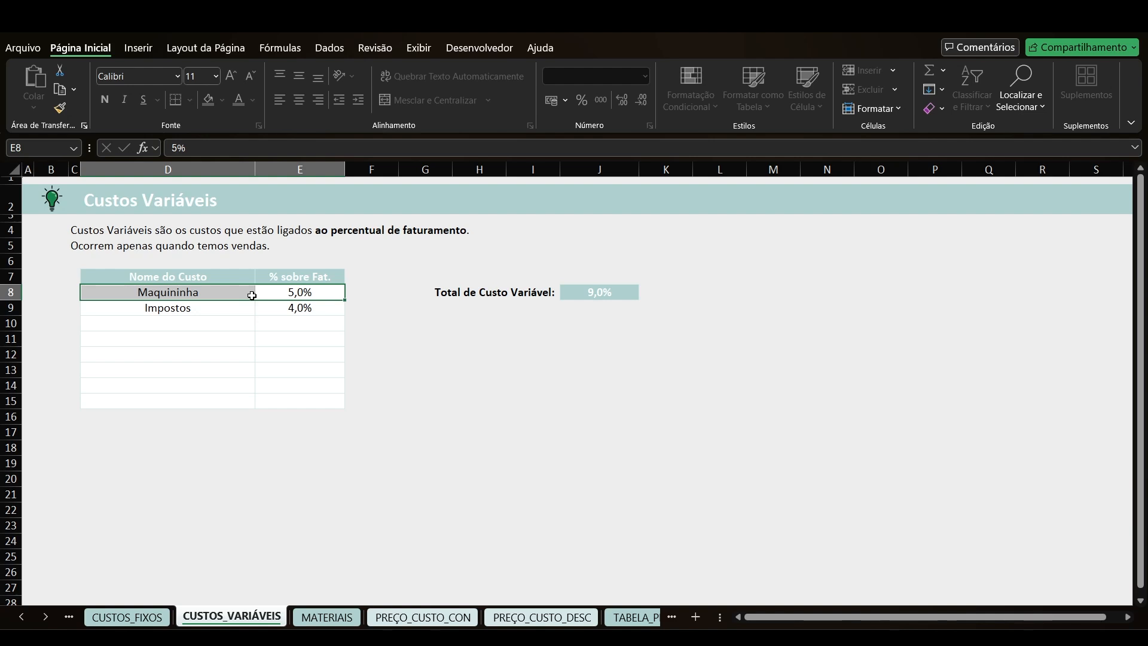
{"action": "left_click", "coordinate": [216, 292]}
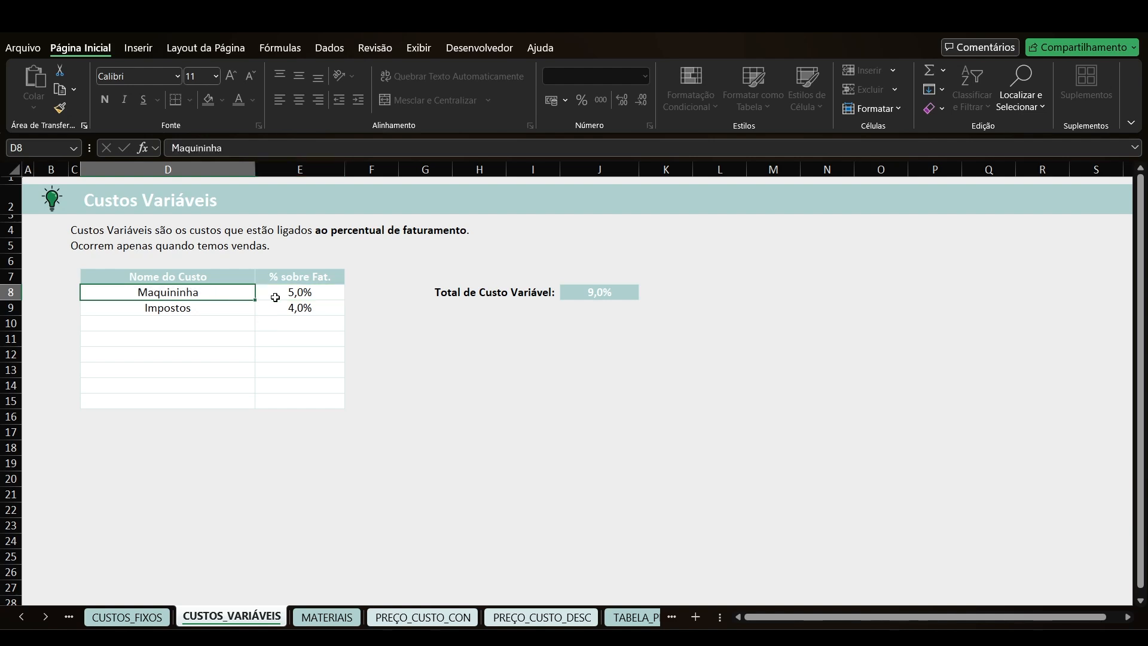
{"action": "left_click", "coordinate": [218, 307]}
{"action": "left_click_drag", "start_coordinate": [210, 293], "coordinate": [202, 402]}
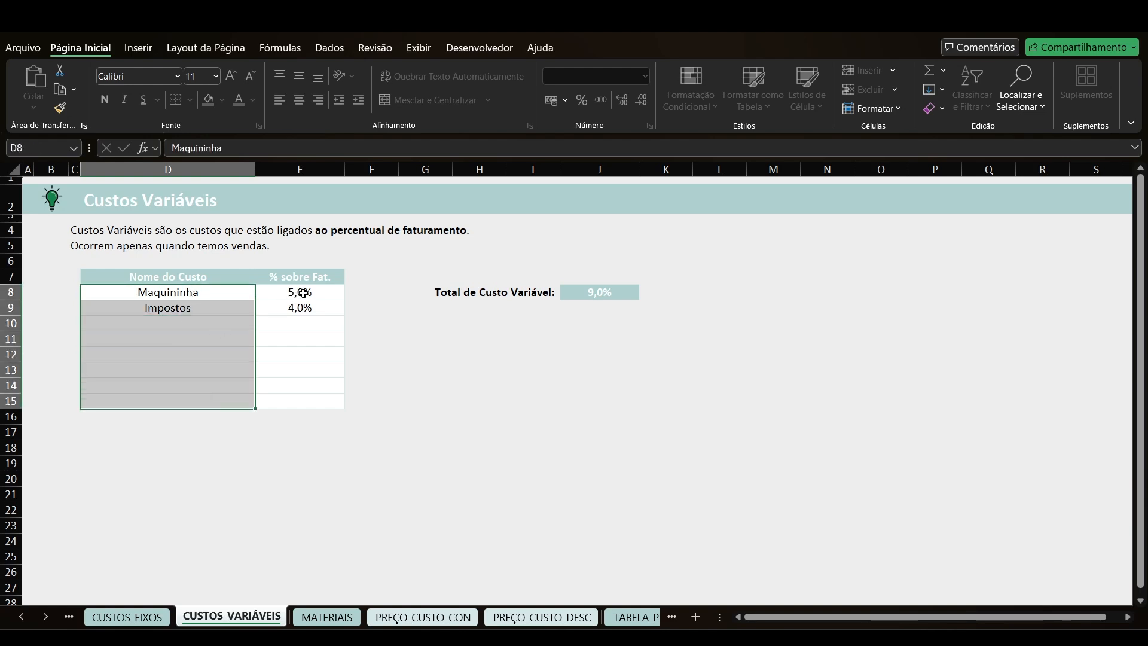
{"action": "left_click_drag", "start_coordinate": [297, 293], "coordinate": [305, 398]}
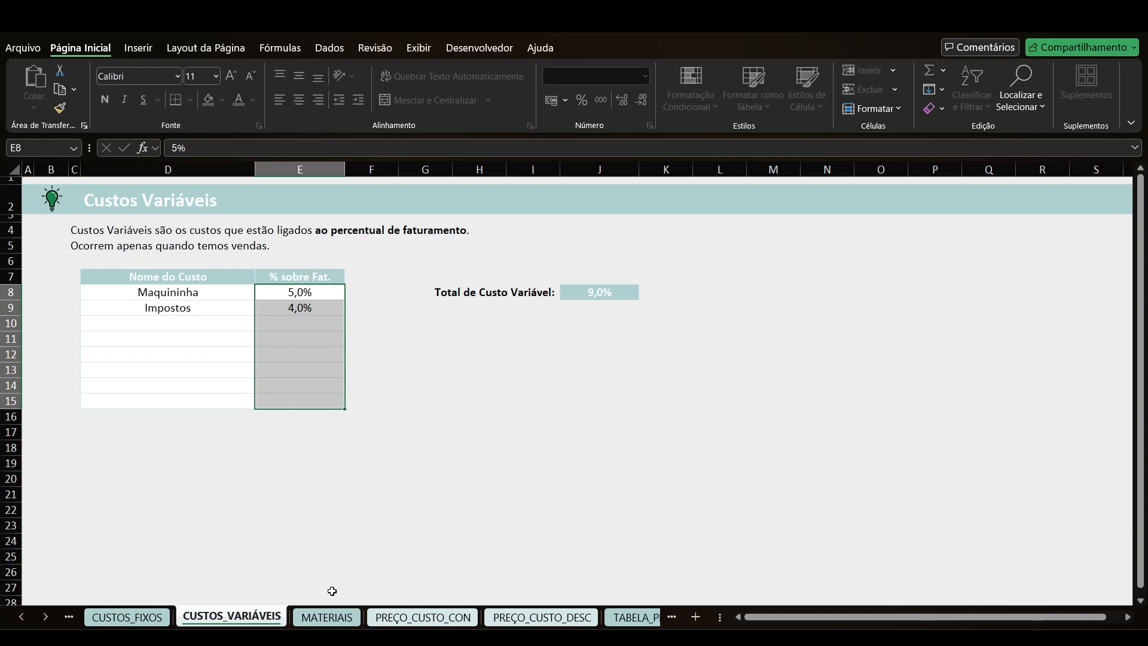
Examine the reference quantity and reference value of Leite on the MATERIAIS sheet.
{"action": "left_click", "coordinate": [326, 616]}
{"action": "left_click", "coordinate": [312, 299]}
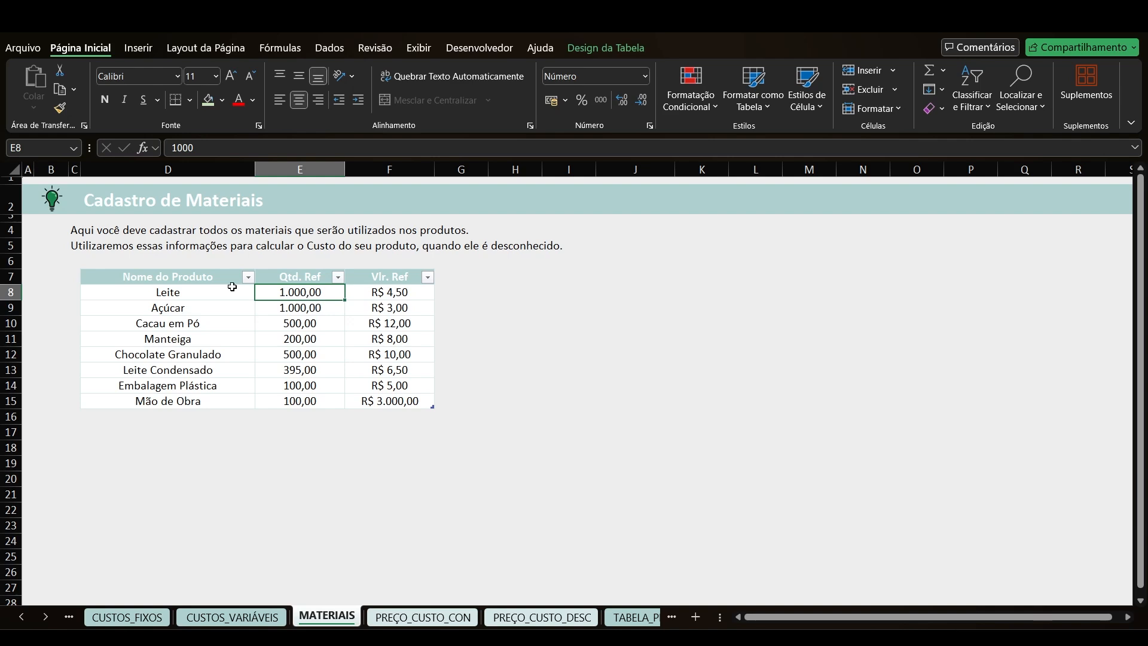
{"action": "left_click_drag", "start_coordinate": [201, 293], "coordinate": [423, 290]}
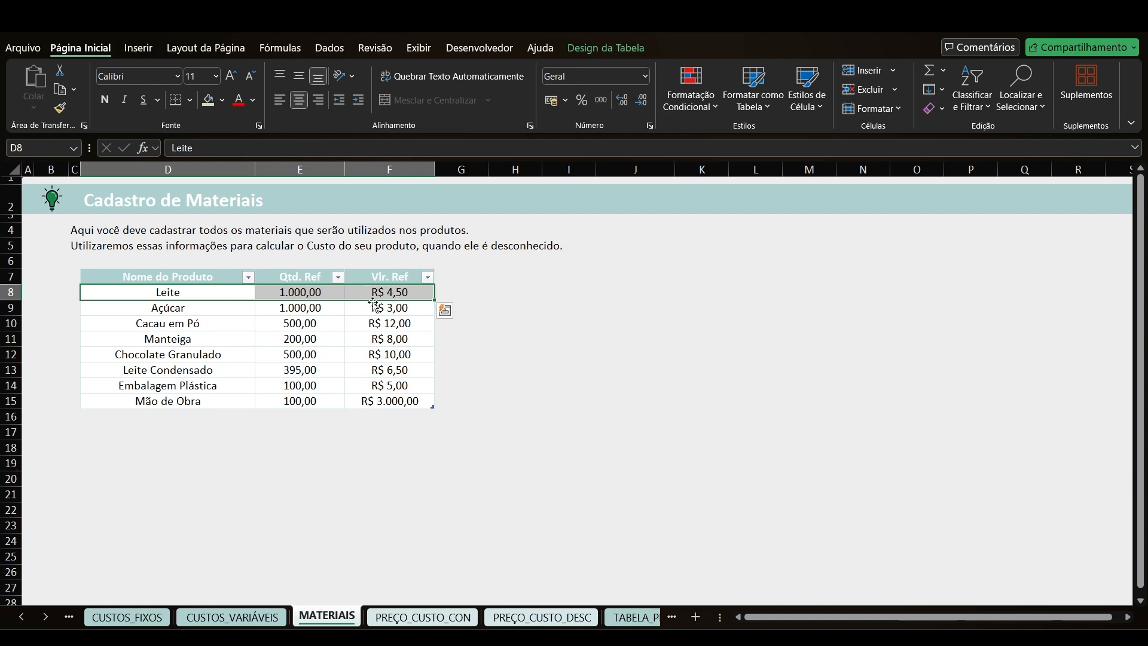
{"action": "left_click", "coordinate": [390, 292]}
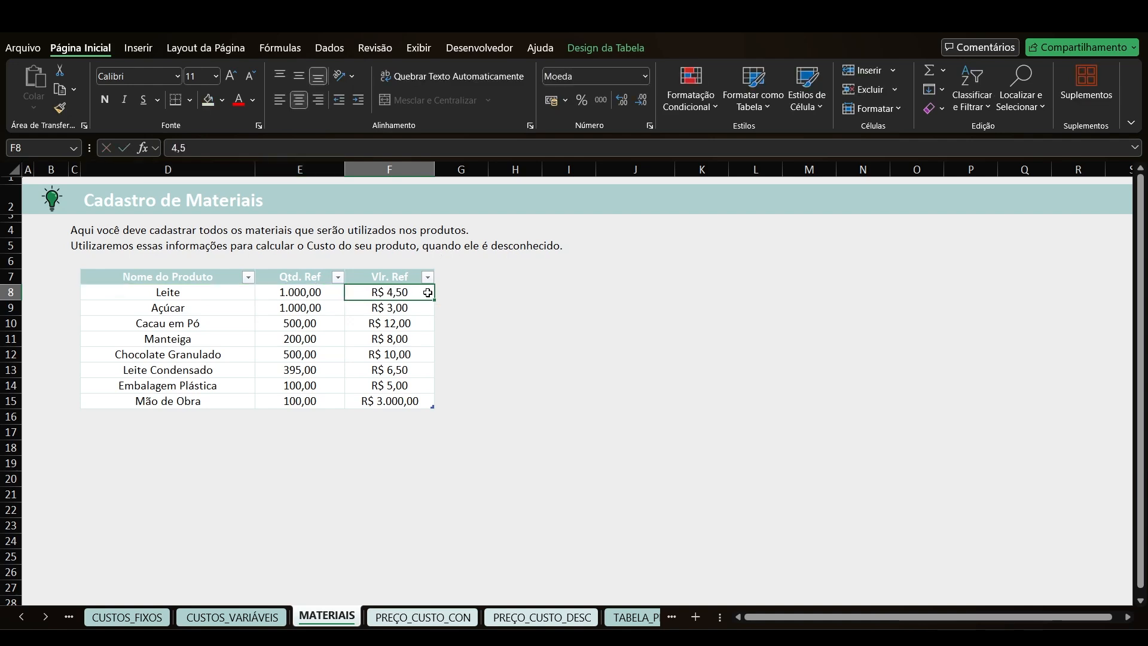
{"action": "left_click", "coordinate": [313, 294]}
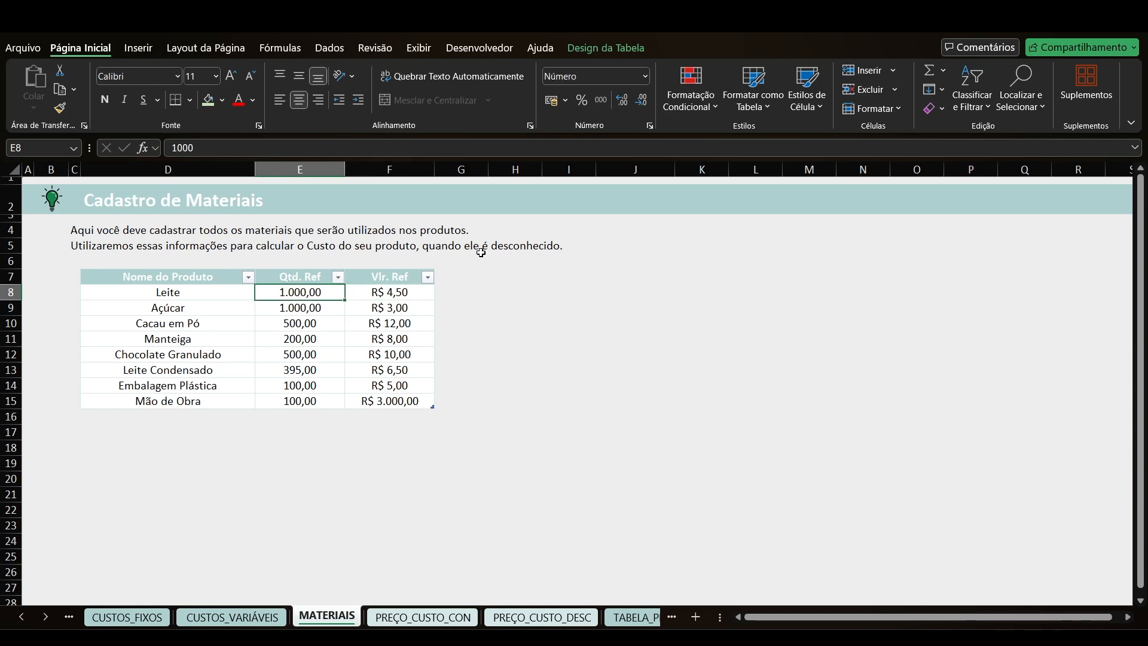
Note the measurement units beside the materials table: ml in H8 for Leite and g in H11 for Manteiga.
{"action": "left_click", "coordinate": [512, 291]}
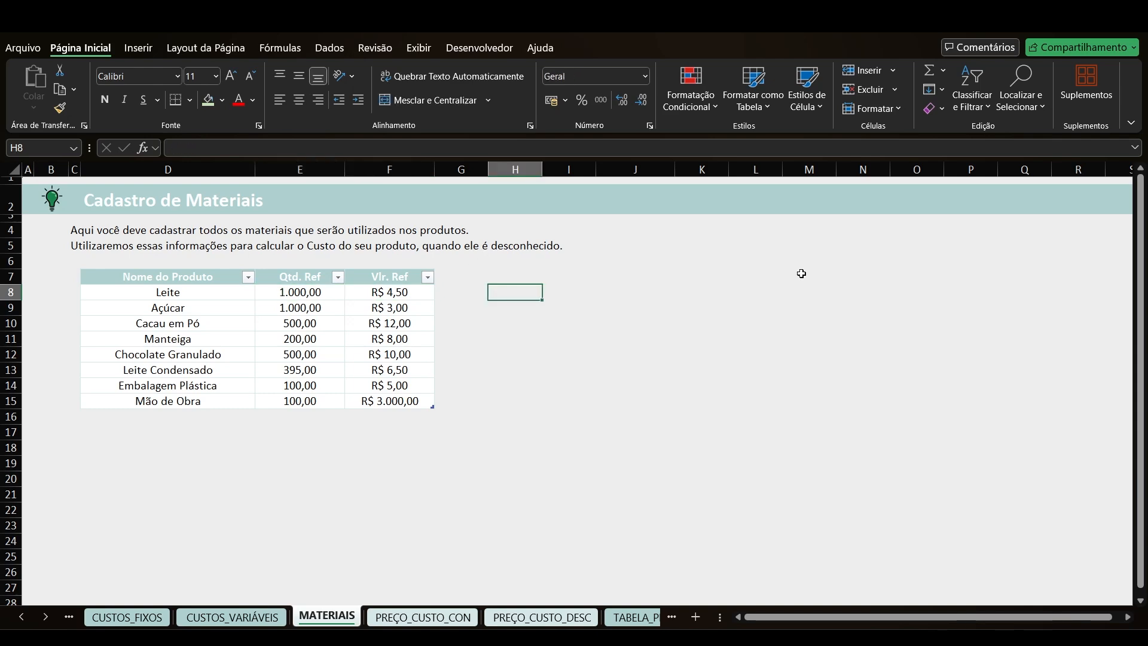
{"action": "type", "text": "ml"}
{"action": "key", "text": "Return"}
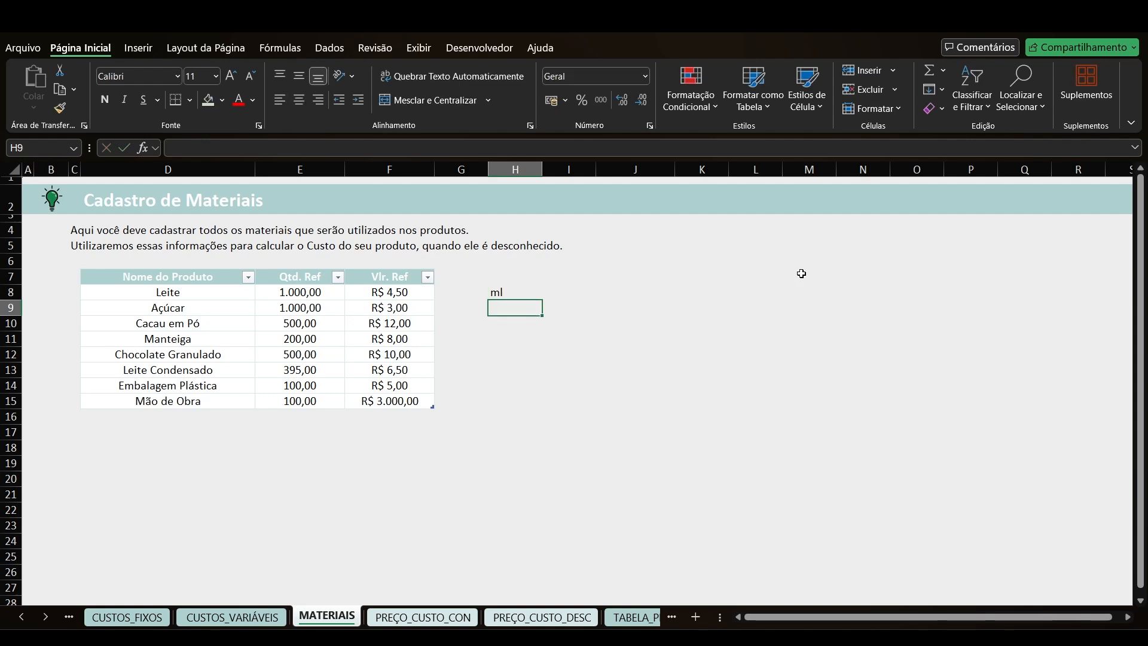
{"action": "left_click", "coordinate": [308, 336]}
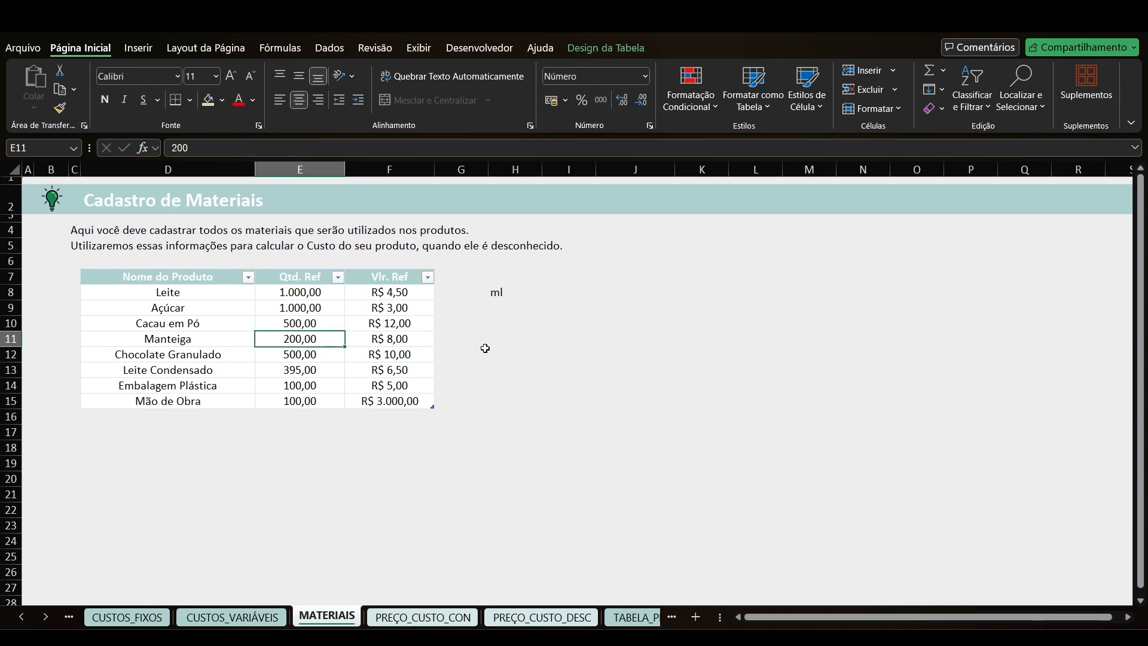
{"action": "left_click", "coordinate": [503, 342]}
{"action": "type", "text": "g"}
{"action": "double_click", "coordinate": [502, 324]}
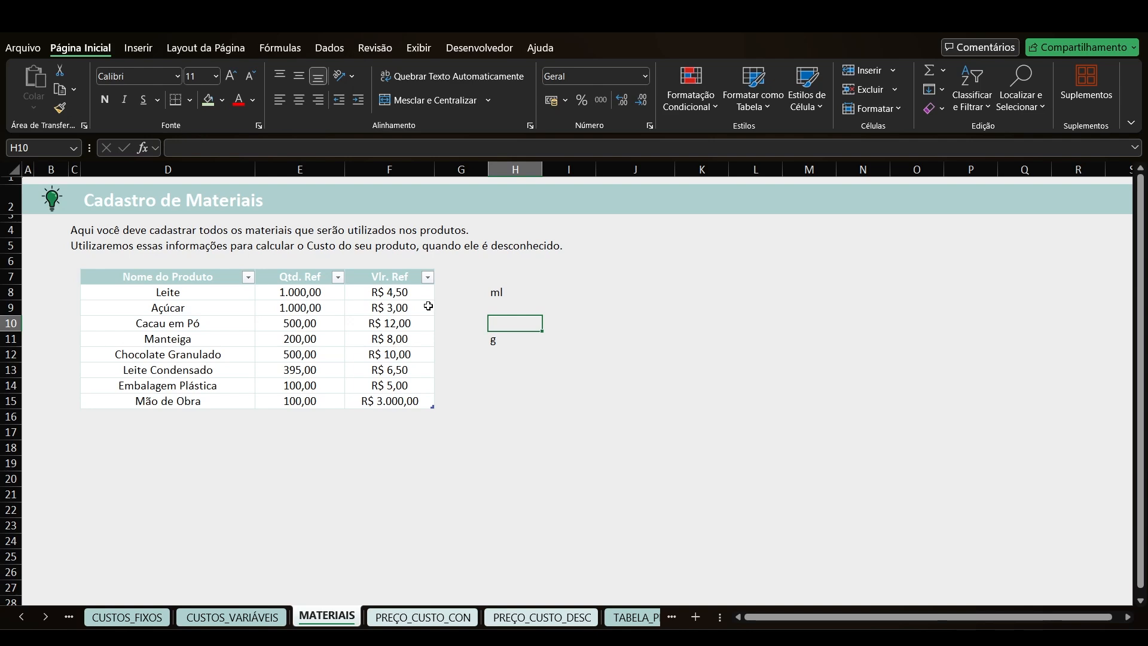
Compare the Leite Condensado reference value on the MATERIAIS sheet with its cost on PREÇO_CUSTO_DESC.
{"action": "left_click", "coordinate": [541, 617]}
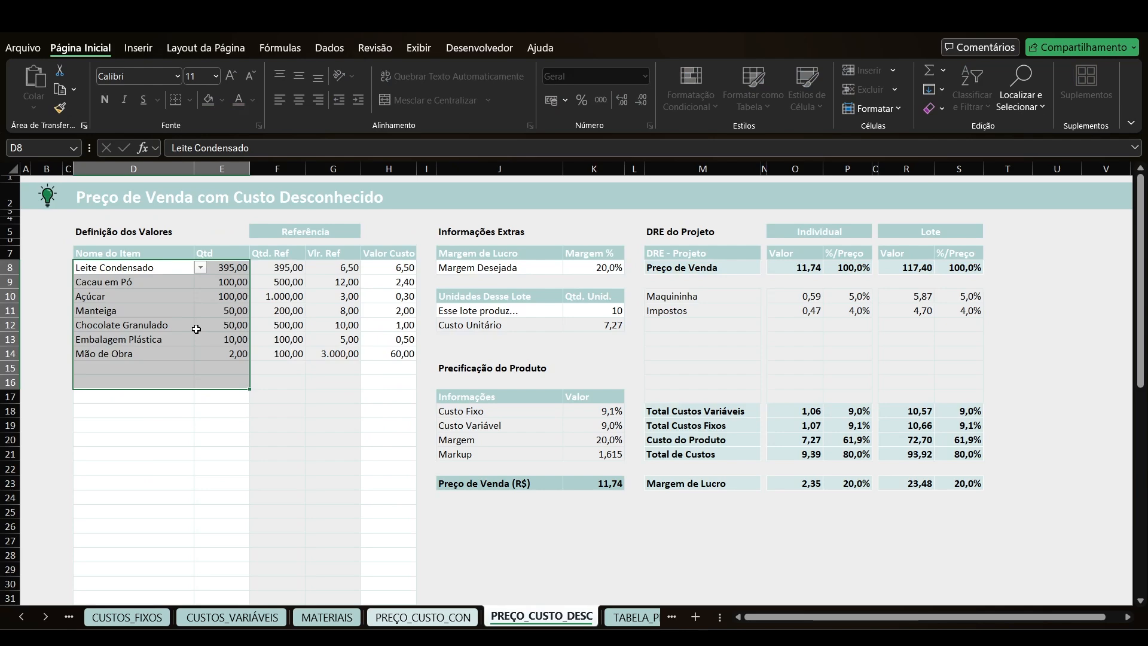
{"action": "left_click", "coordinate": [327, 616]}
{"action": "left_click", "coordinate": [209, 369]}
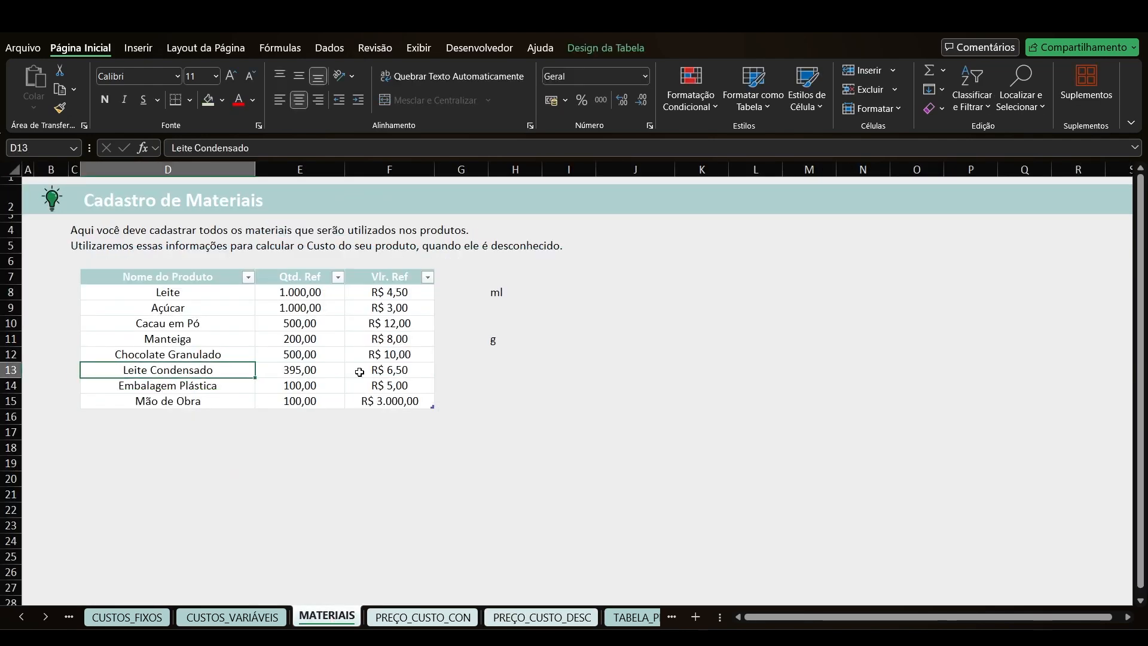
{"action": "left_click", "coordinate": [397, 369]}
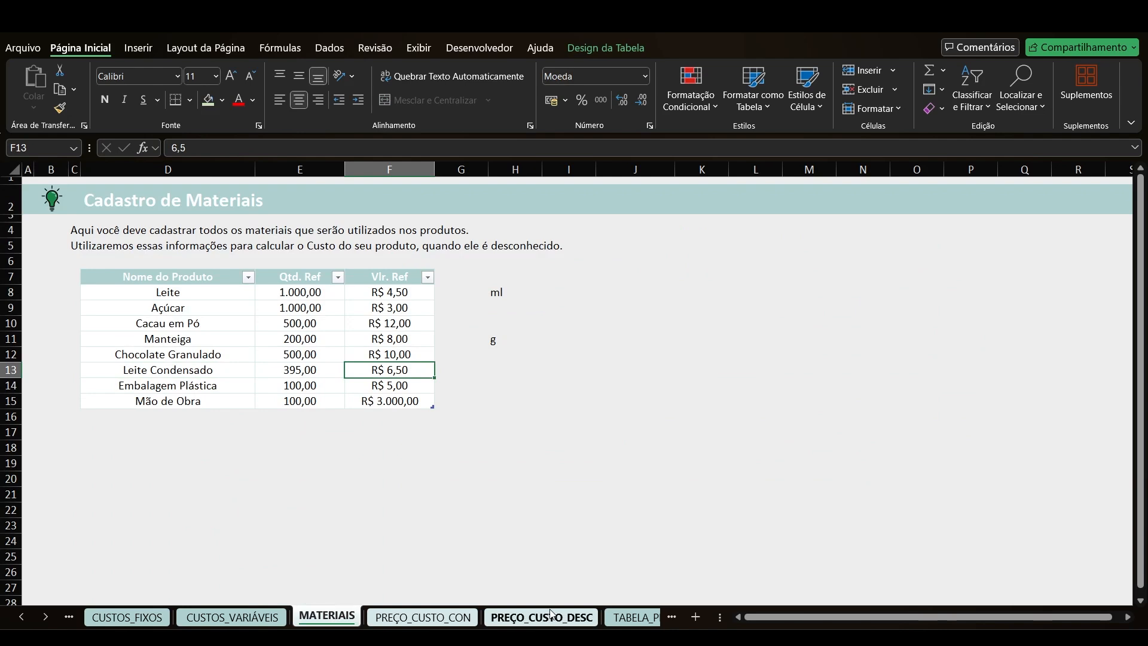
{"action": "left_click", "coordinate": [532, 616]}
{"action": "key", "text": "alt+Down"}
{"action": "left_click", "coordinate": [394, 266]}
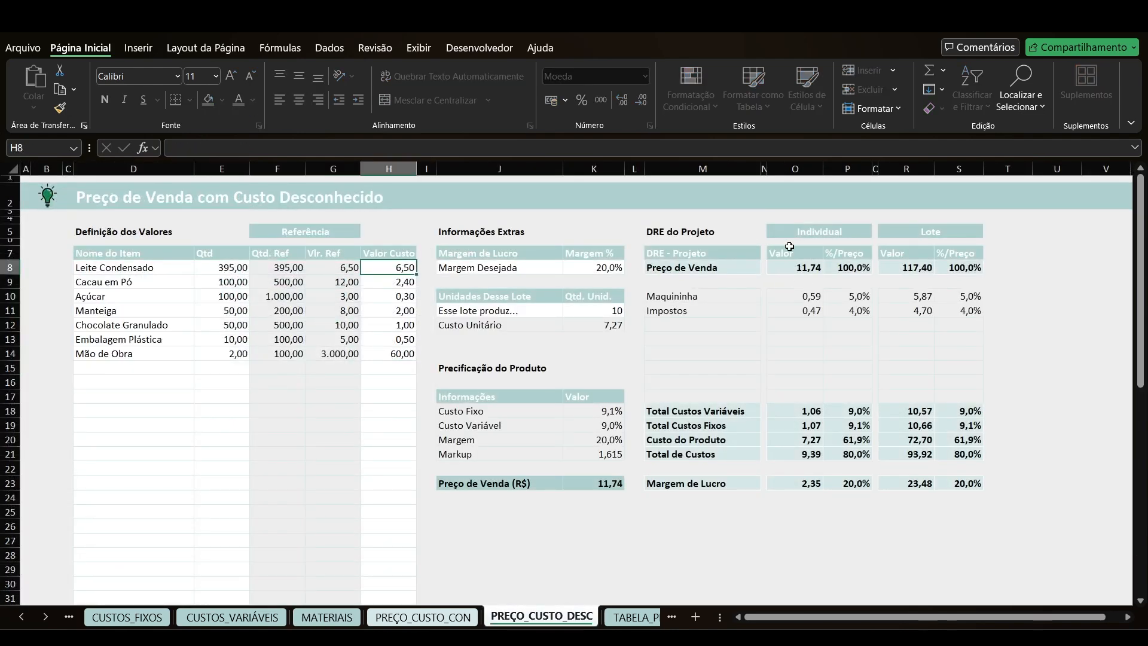
Set the Leite Condensado reference value to 8 on the MATERIAIS sheet and check the recalculated selling price on PREÇO_CUSTO_DESC.
{"action": "left_click", "coordinate": [326, 616]}
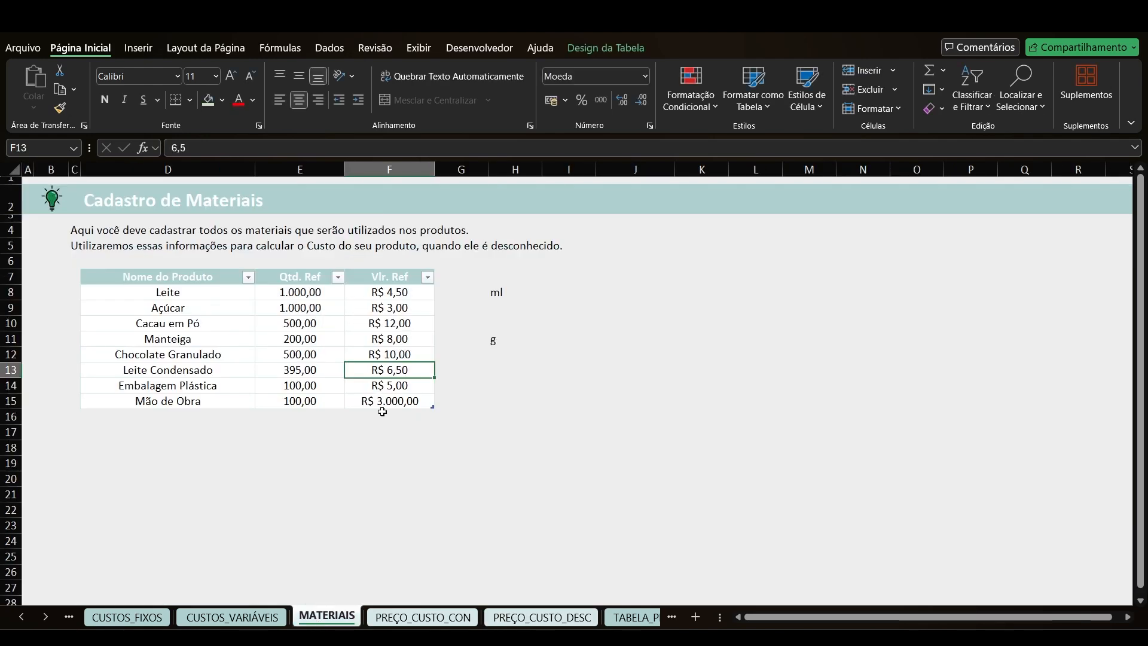
{"action": "type", "text": "8"}
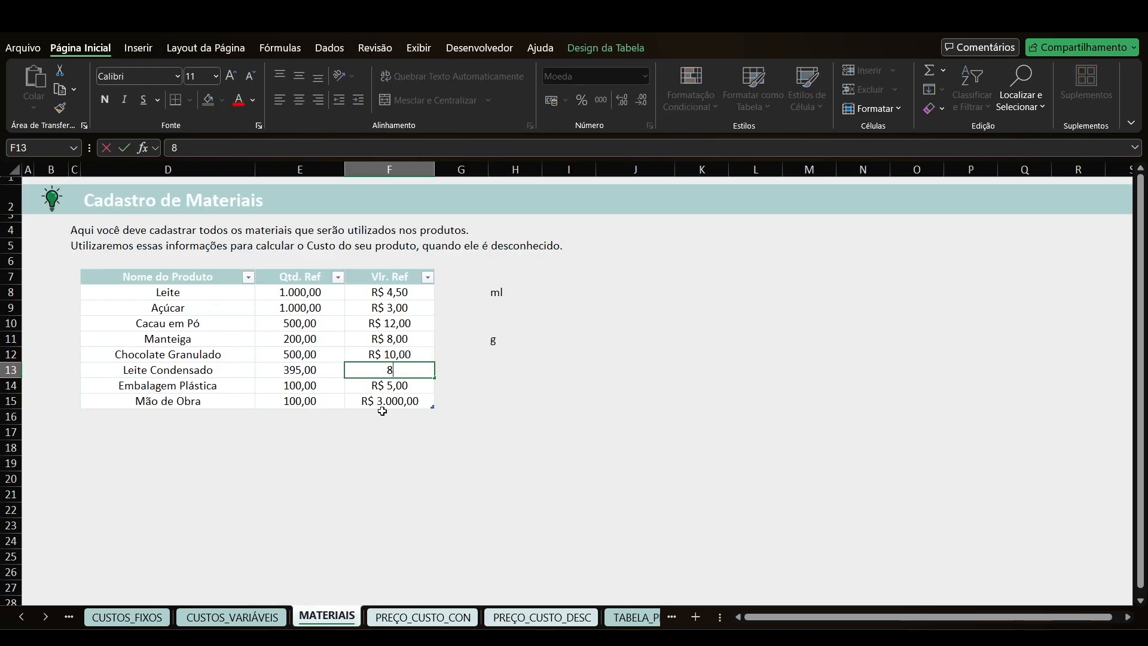
{"action": "key", "text": "Return"}
{"action": "left_click", "coordinate": [541, 616]}
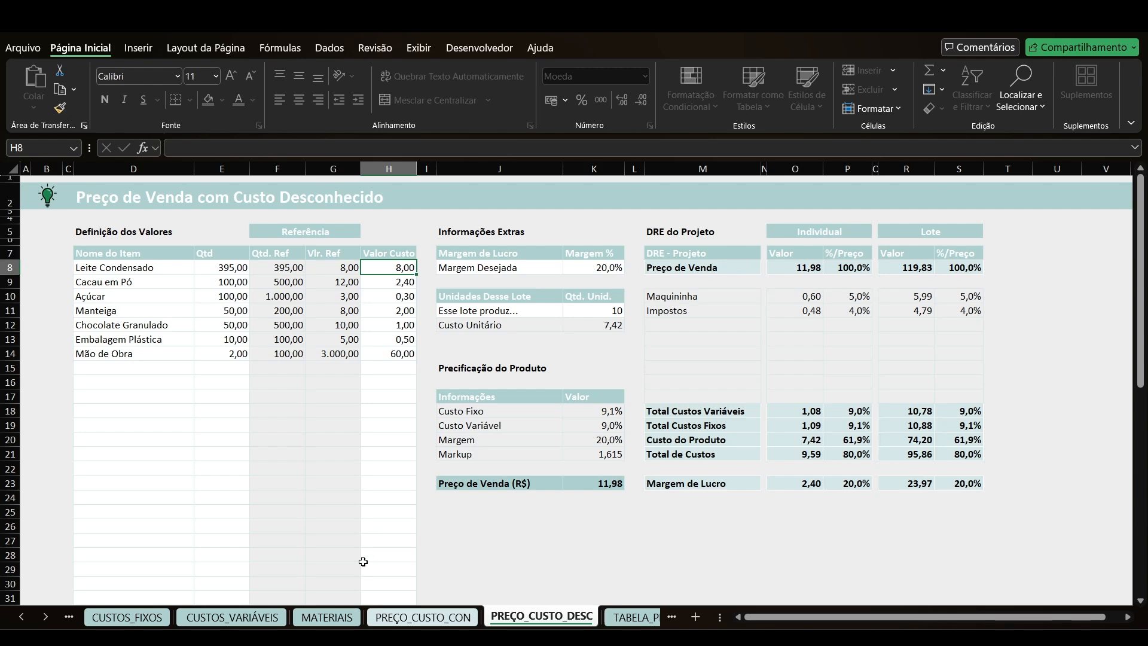
Set the desired profit margin for the Boné product to 20% on the PREÇO_CUSTO_CON sheet.
{"action": "left_click", "coordinate": [327, 617]}
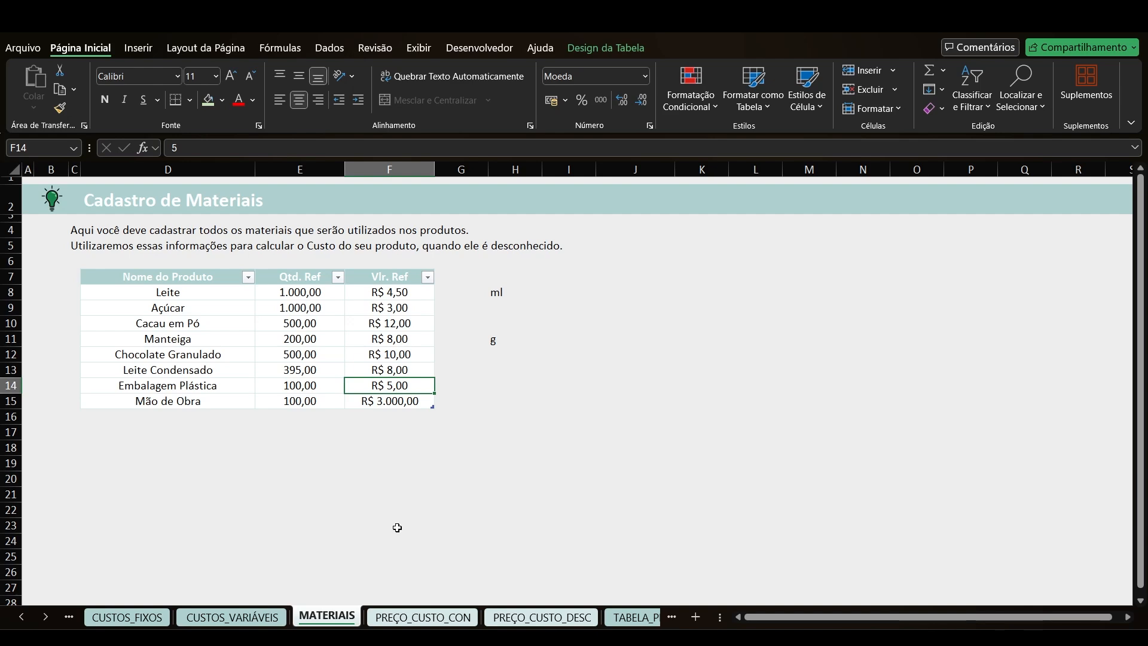
{"action": "left_click", "coordinate": [448, 615]}
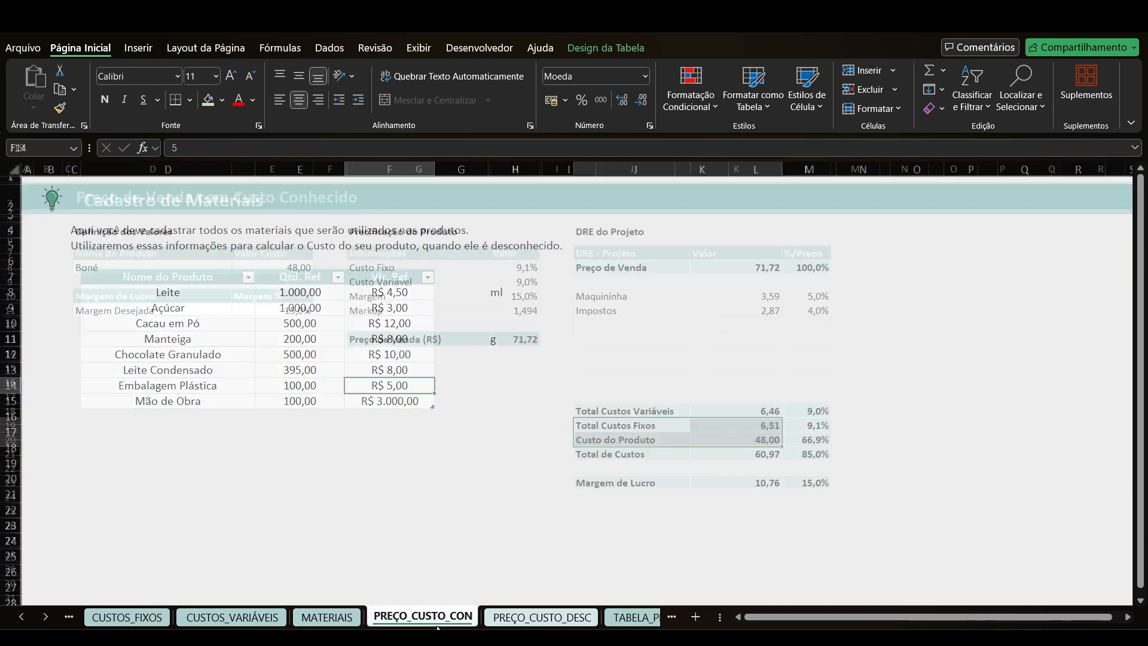
{"action": "left_click", "coordinate": [278, 269]}
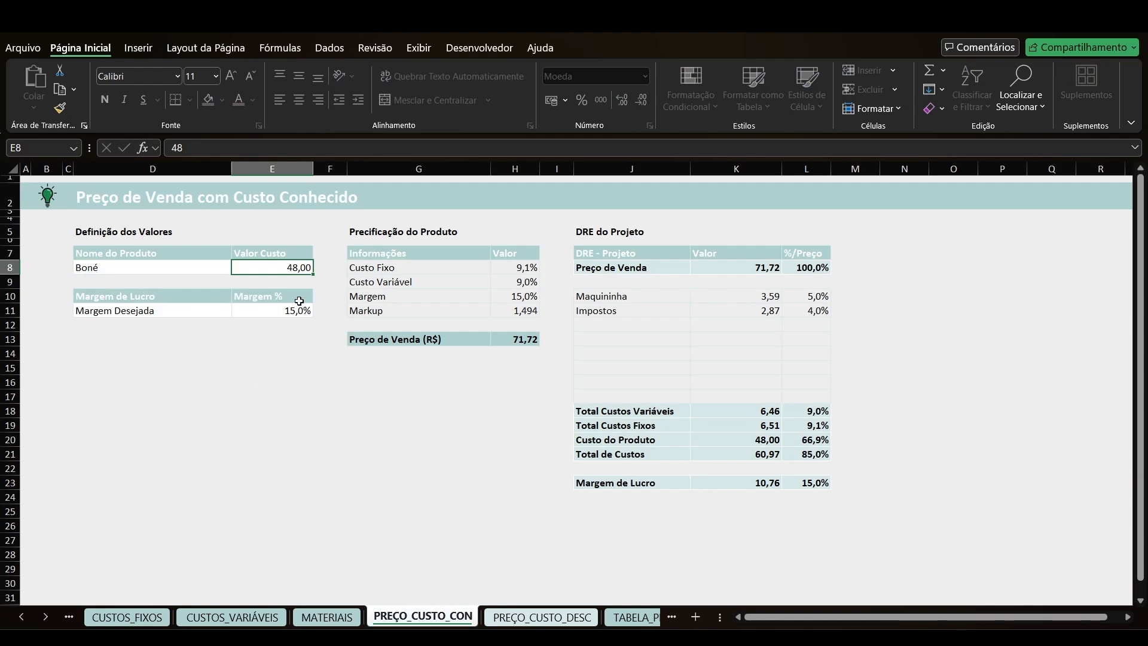
{"action": "key", "text": "Down"}
{"action": "key", "text": "Down"}
{"action": "key", "text": "Down"}
{"action": "type", "text": "20"}
{"action": "key", "text": "Return"}
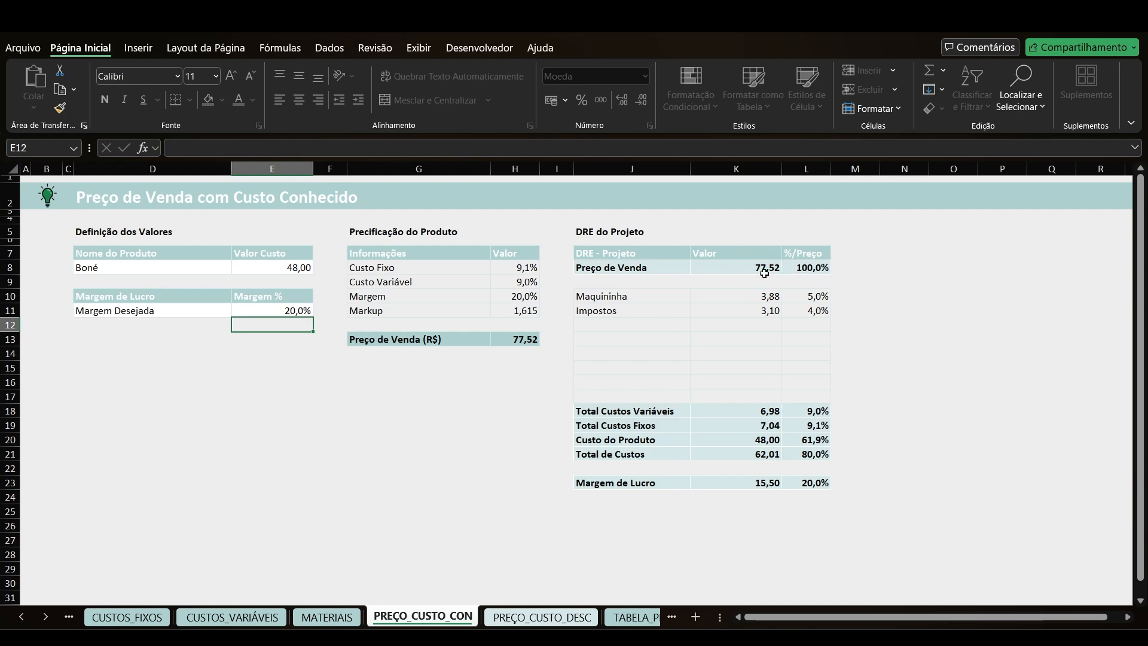
Set the Boné product's desired profit margin to 25% and check the CUSTOS_FIXOS sheet before returning to its pricing.
{"action": "key", "text": "Up"}
{"action": "type", "text": "25"}
{"action": "key", "text": "Return"}
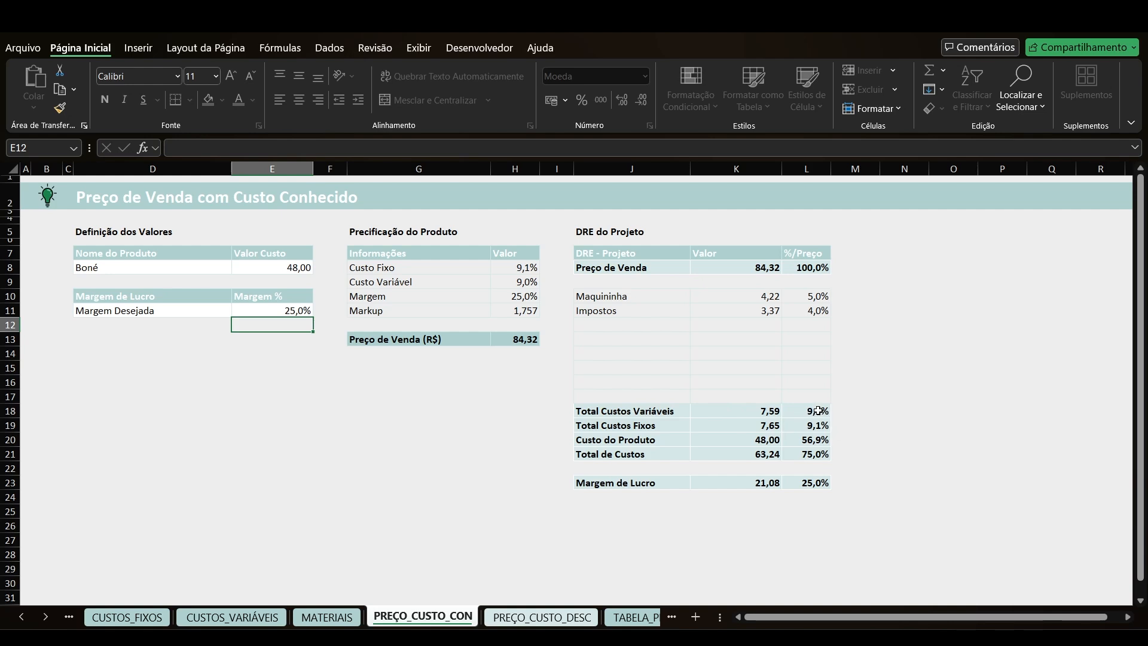
{"action": "left_click", "coordinate": [151, 622]}
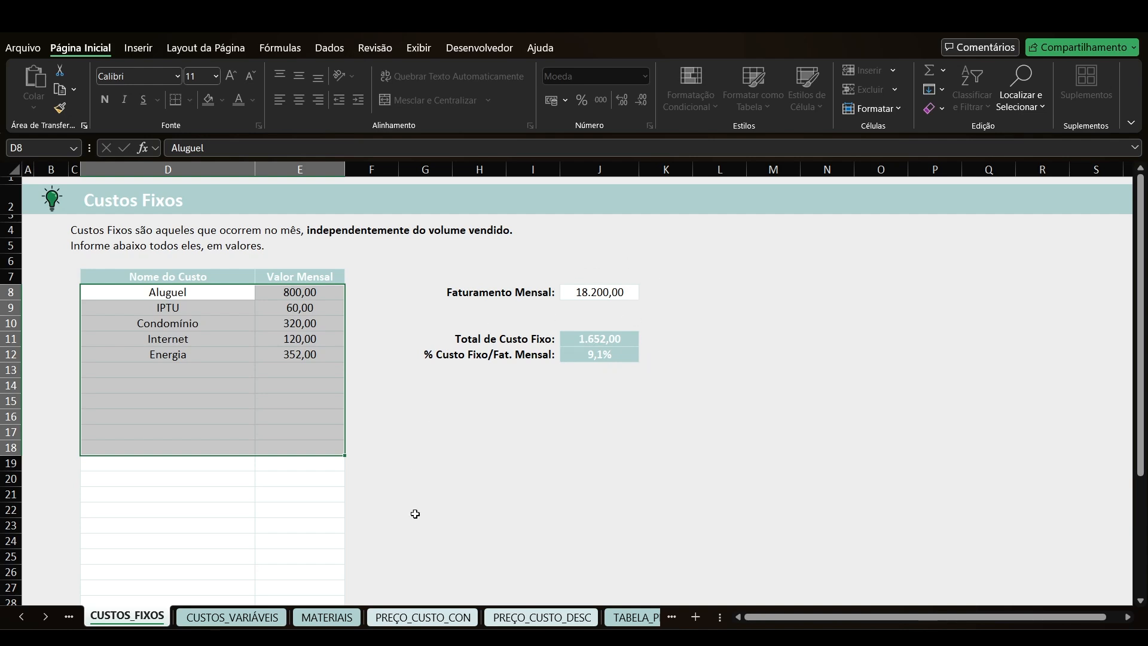
{"action": "left_click", "coordinate": [424, 616]}
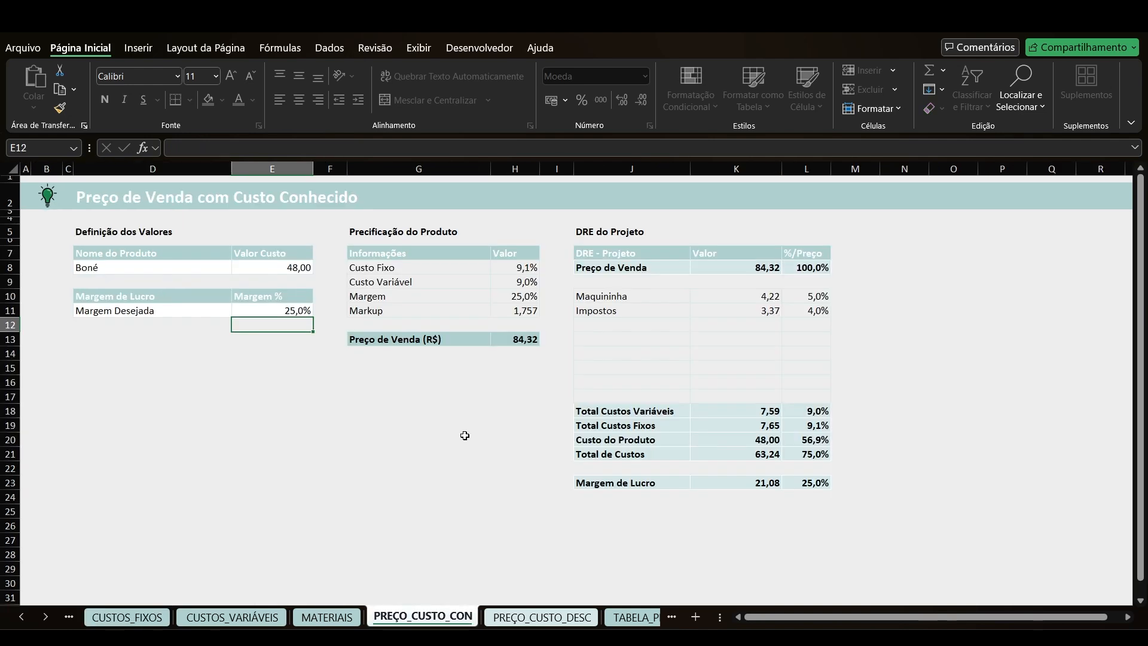
Examine the available item names and the Leite Condensado quantity on the PREÇO_CUSTO_DESC sheet.
{"action": "double_click", "coordinate": [291, 307]}
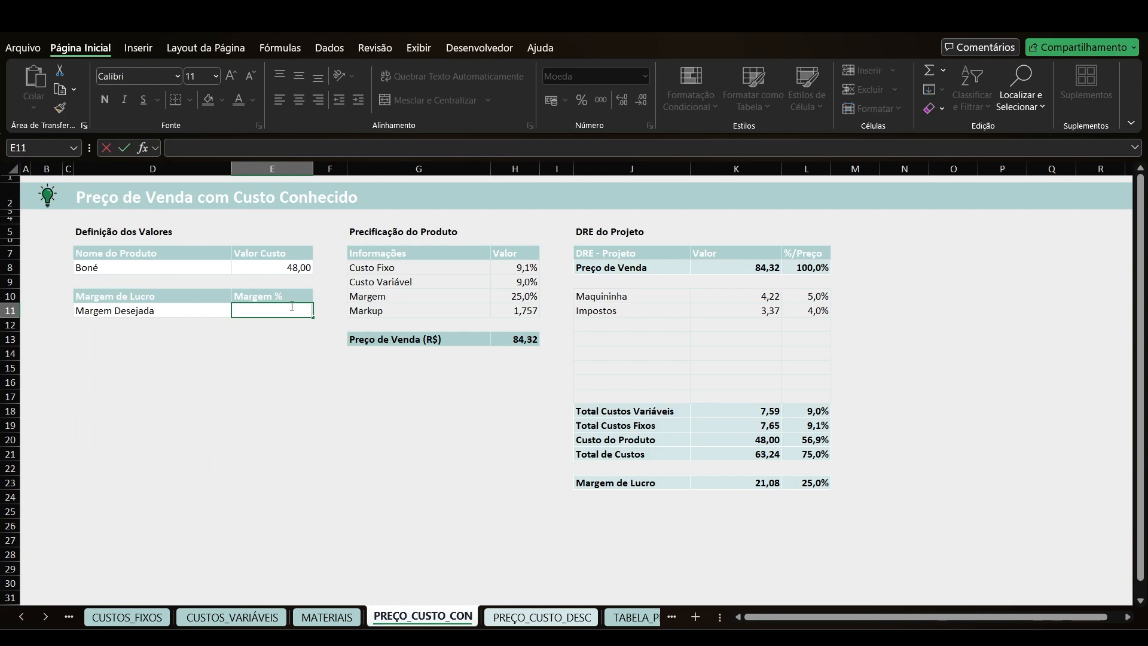
{"action": "key", "text": "Escape"}
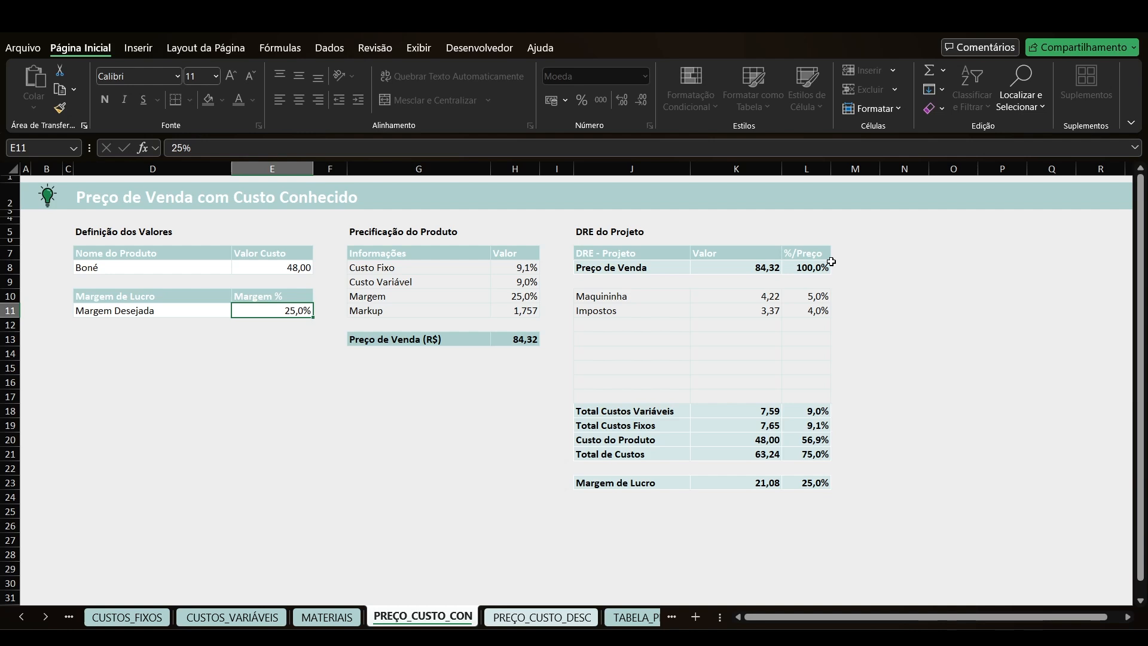
{"action": "key", "text": "ctrl+Page_Down"}
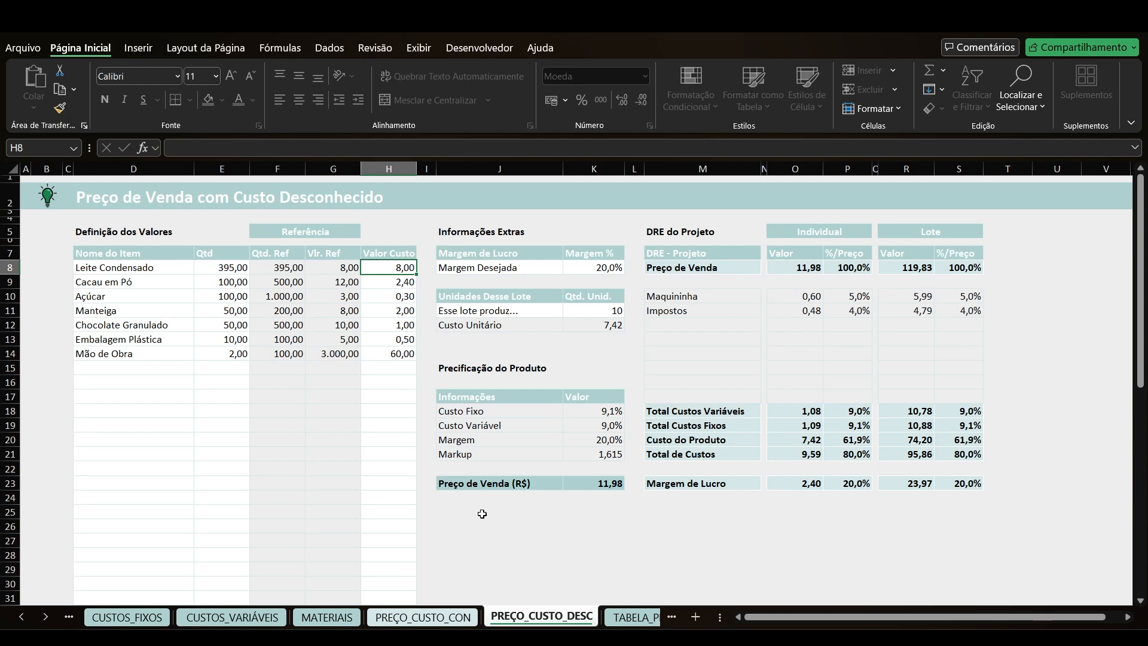
{"action": "left_click", "coordinate": [164, 267]}
{"action": "key", "text": "alt+Down"}
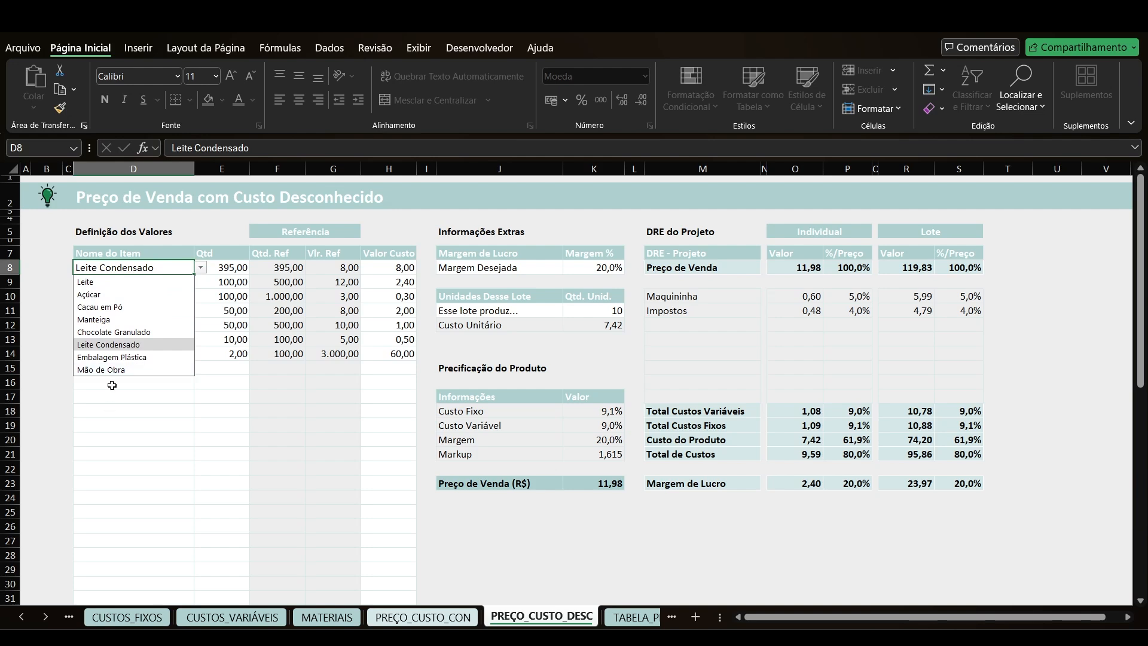
{"action": "left_click", "coordinate": [138, 410]}
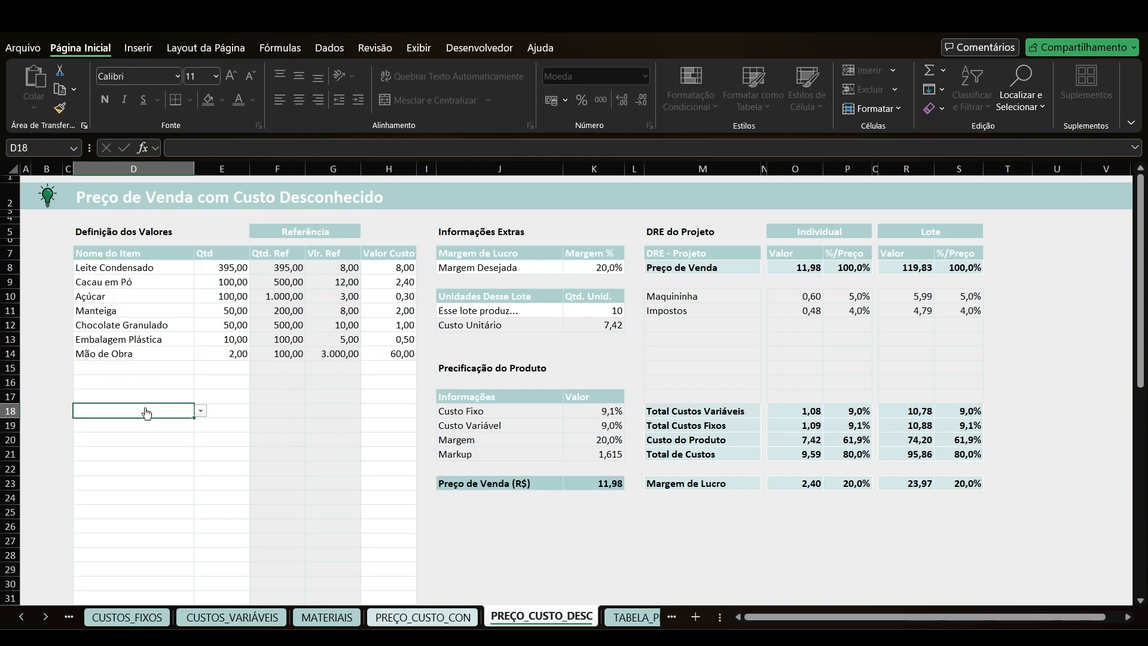
{"action": "left_click", "coordinate": [175, 268]}
{"action": "left_click", "coordinate": [228, 267]}
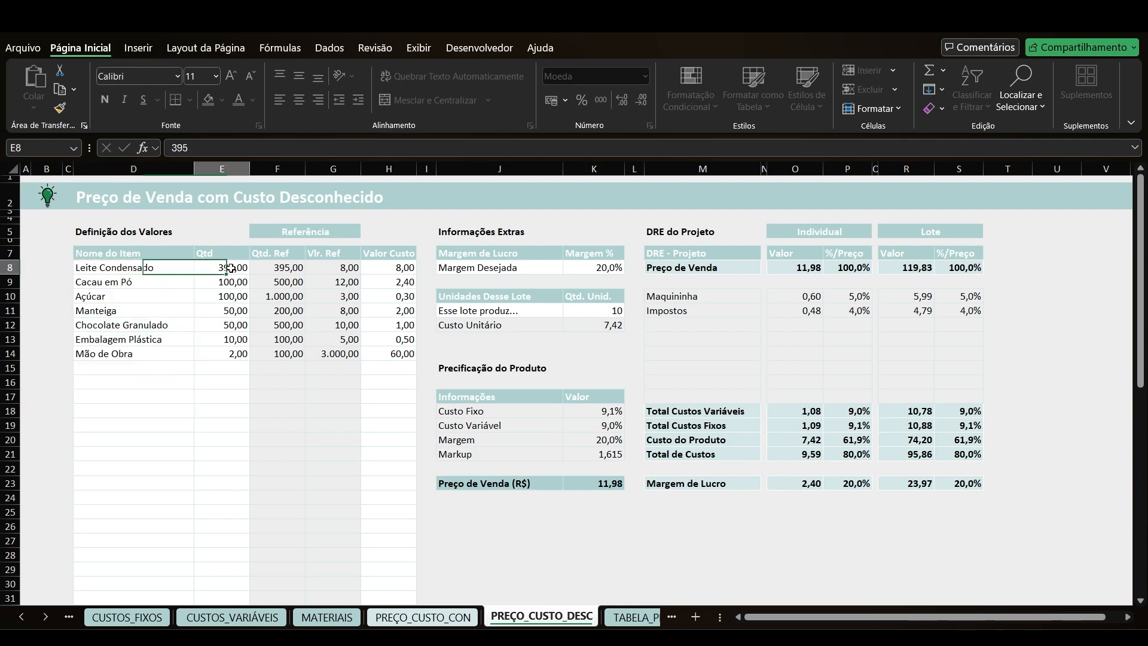
{"action": "left_click", "coordinate": [171, 268]}
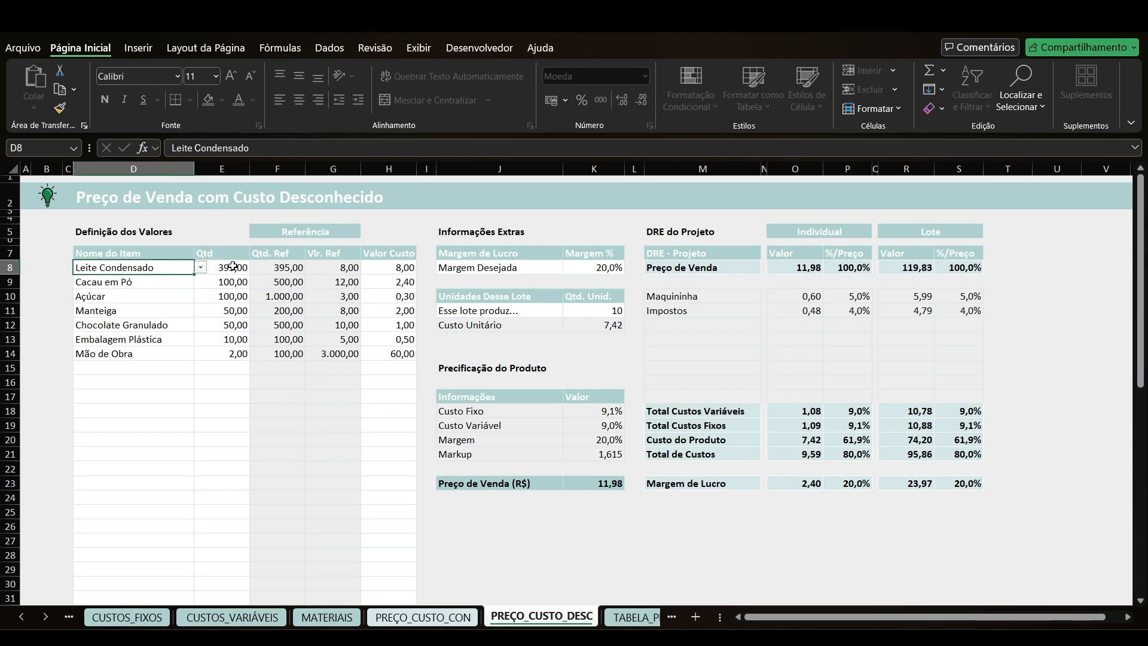
{"action": "left_click", "coordinate": [231, 270]}
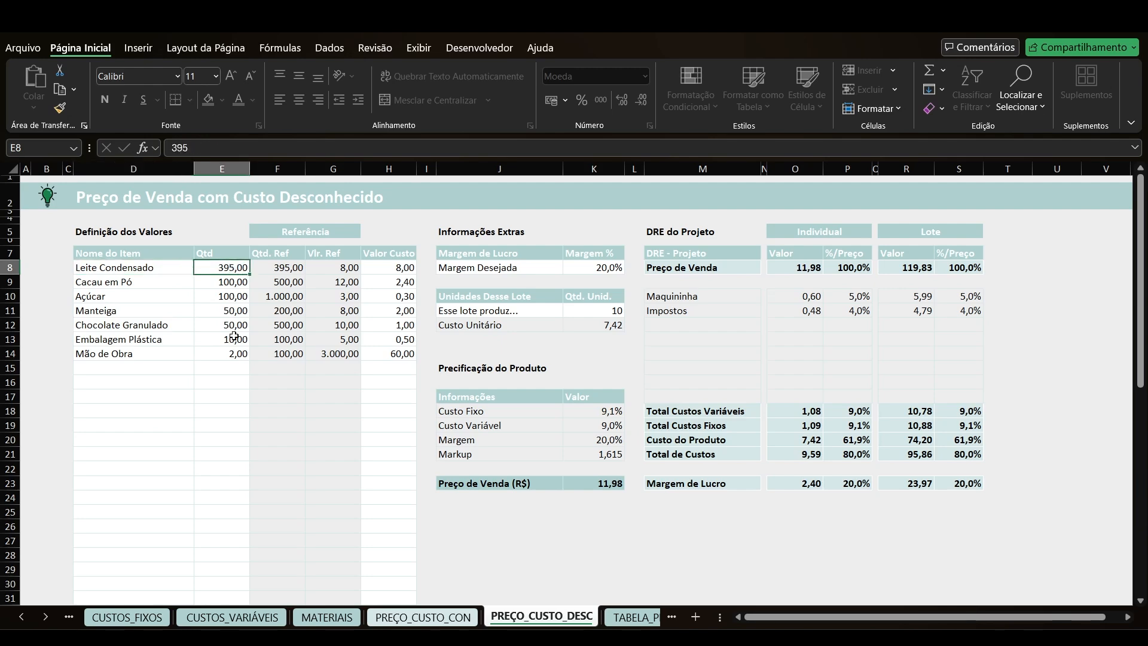
Add the unit note "g" in cell H13 beside the Leite Condensado row on the MATERIAIS sheet.
{"action": "left_click", "coordinate": [327, 617]}
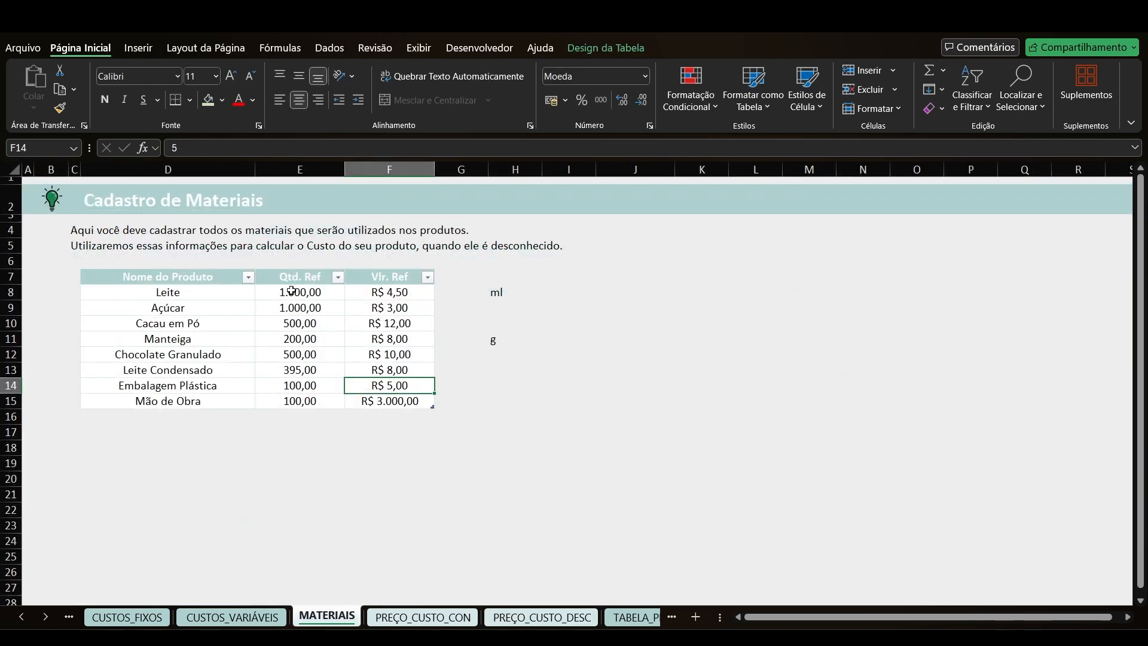
{"action": "left_click", "coordinate": [506, 369]}
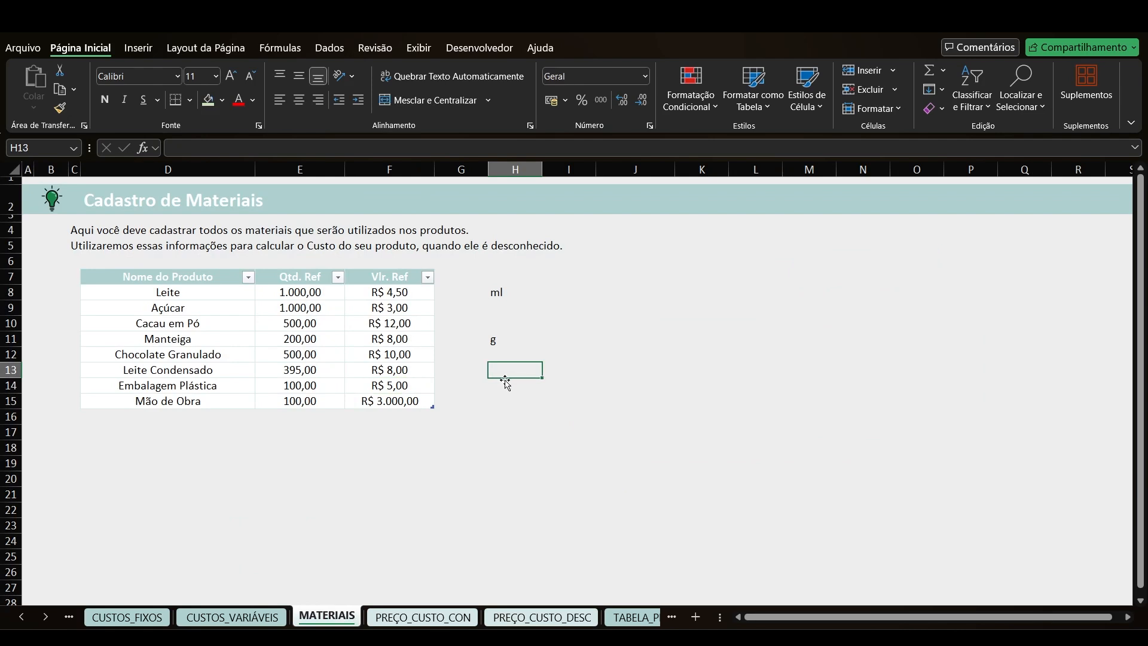
{"action": "type", "text": "g"}
{"action": "left_click", "coordinate": [502, 416]}
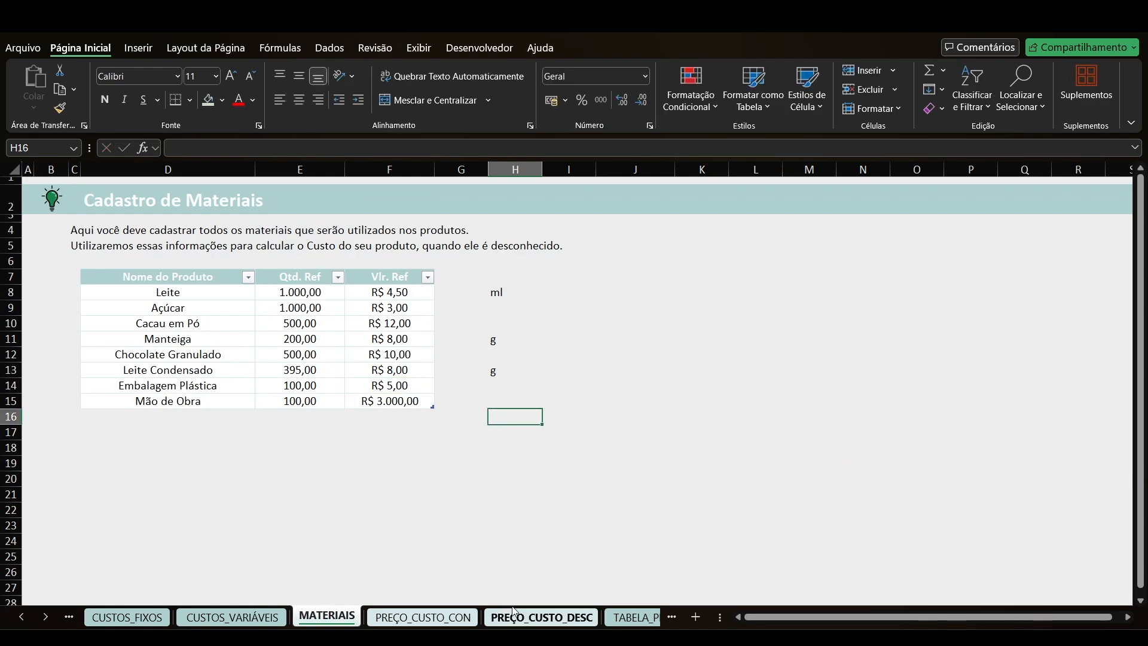
Compare the MATERIAIS reference values with the PREÇO_CUSTO_DESC item costs, including the cost total below the list and the Embalagem Plástica quantity.
{"action": "left_click", "coordinate": [501, 614]}
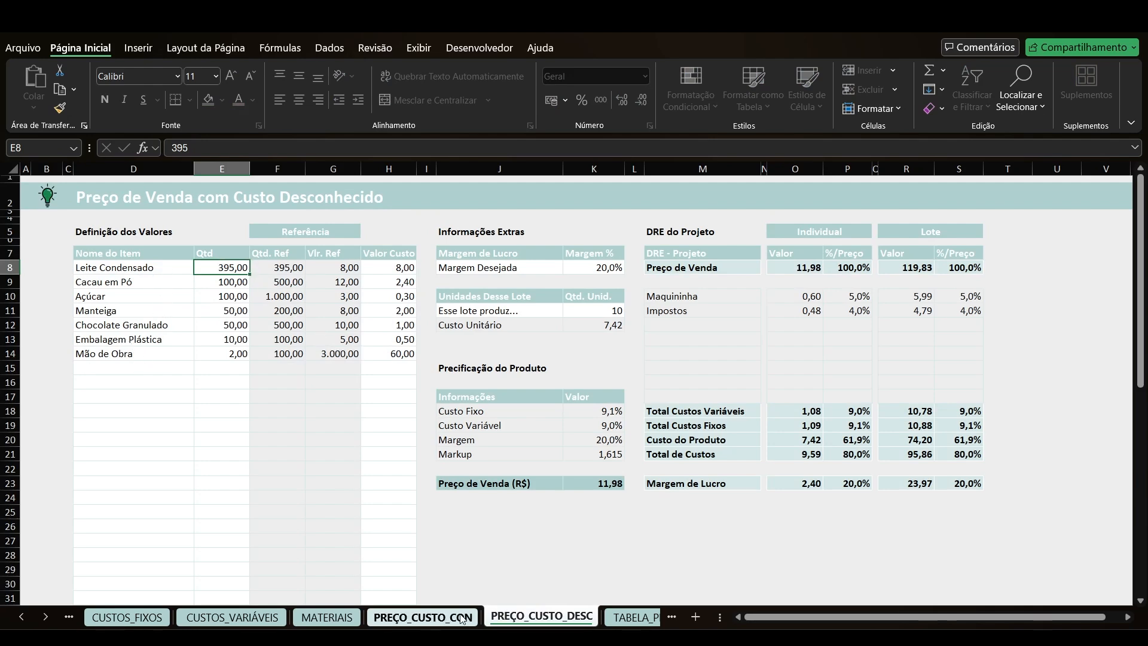
{"action": "left_click", "coordinate": [327, 617]}
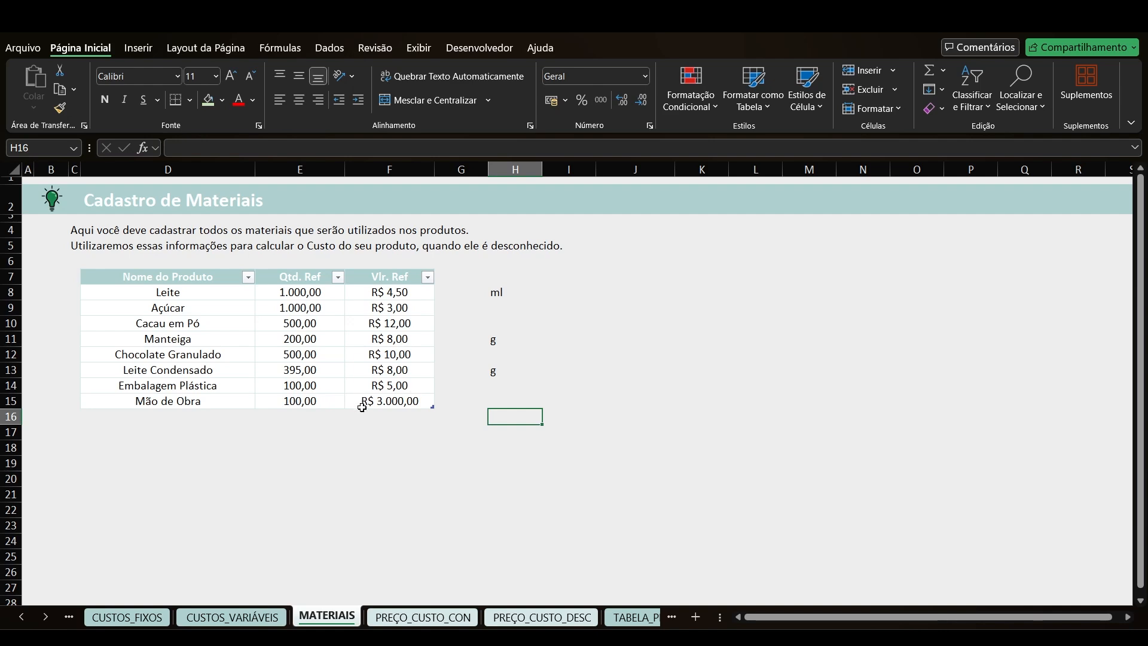
{"action": "left_click", "coordinate": [523, 617]}
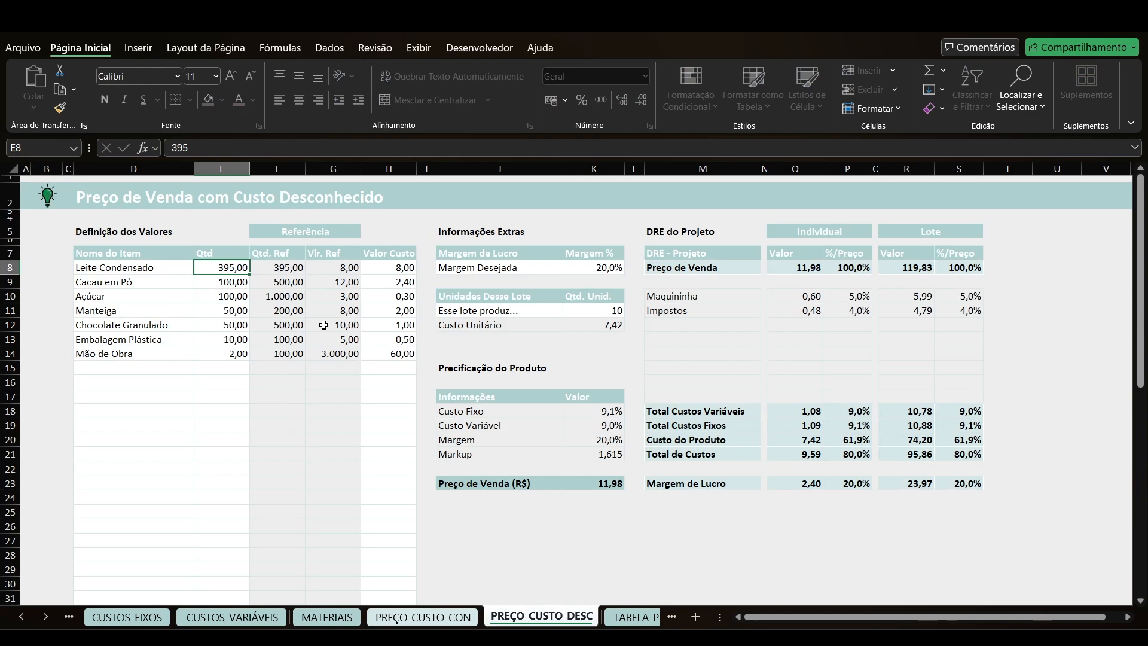
{"action": "scroll", "coordinate": [324, 324], "scroll_direction": "down", "scroll_amount": 17}
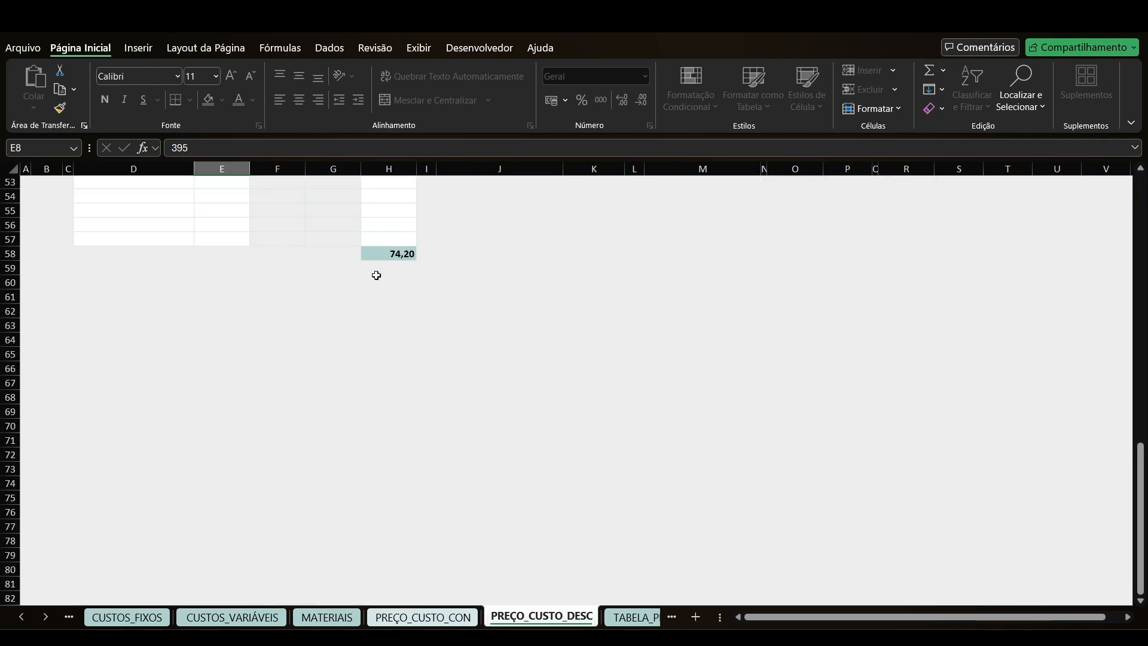
{"action": "scroll", "coordinate": [399, 259], "scroll_direction": "up", "scroll_amount": 6}
{"action": "scroll", "coordinate": [399, 258], "scroll_direction": "up", "scroll_amount": 11}
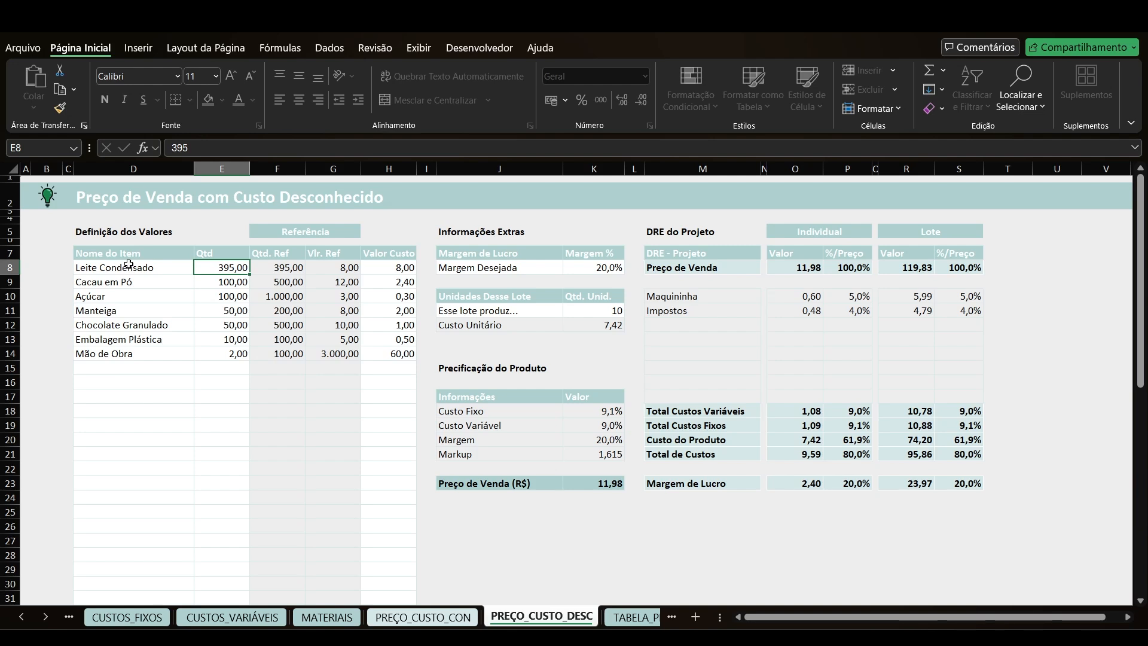
{"action": "left_click_drag", "start_coordinate": [228, 338], "coordinate": [169, 341]}
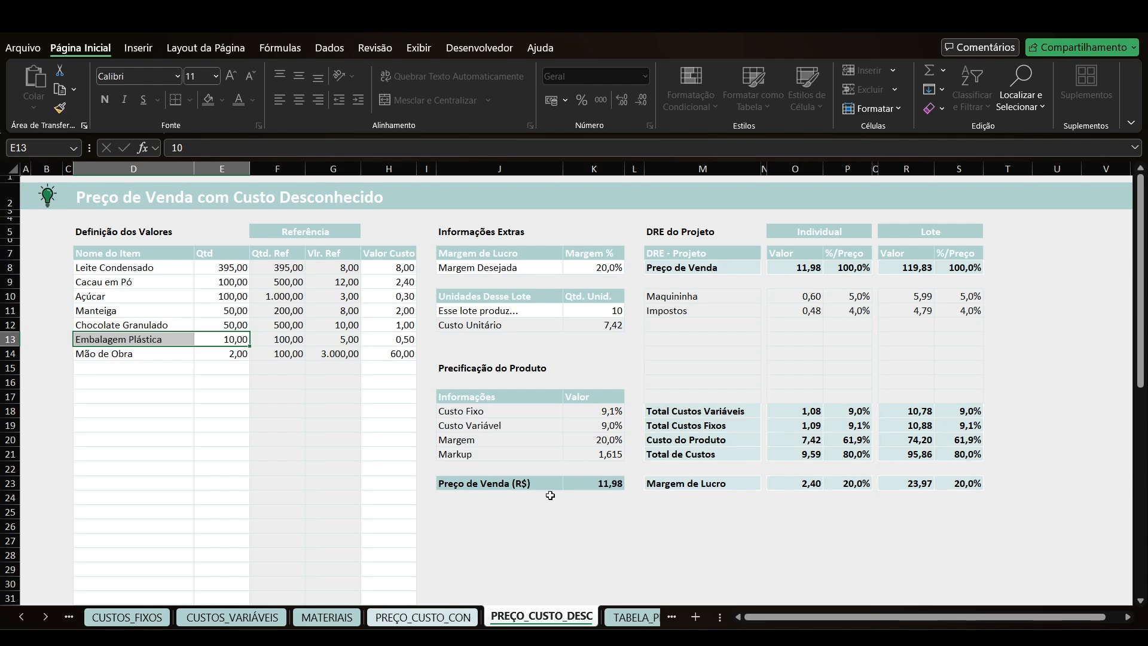
Compare the Boné pricing on PREÇO_CUSTO_CON with the Individual and Lote results of the DRE on PREÇO_CUSTO_DESC.
{"action": "left_click", "coordinate": [423, 616]}
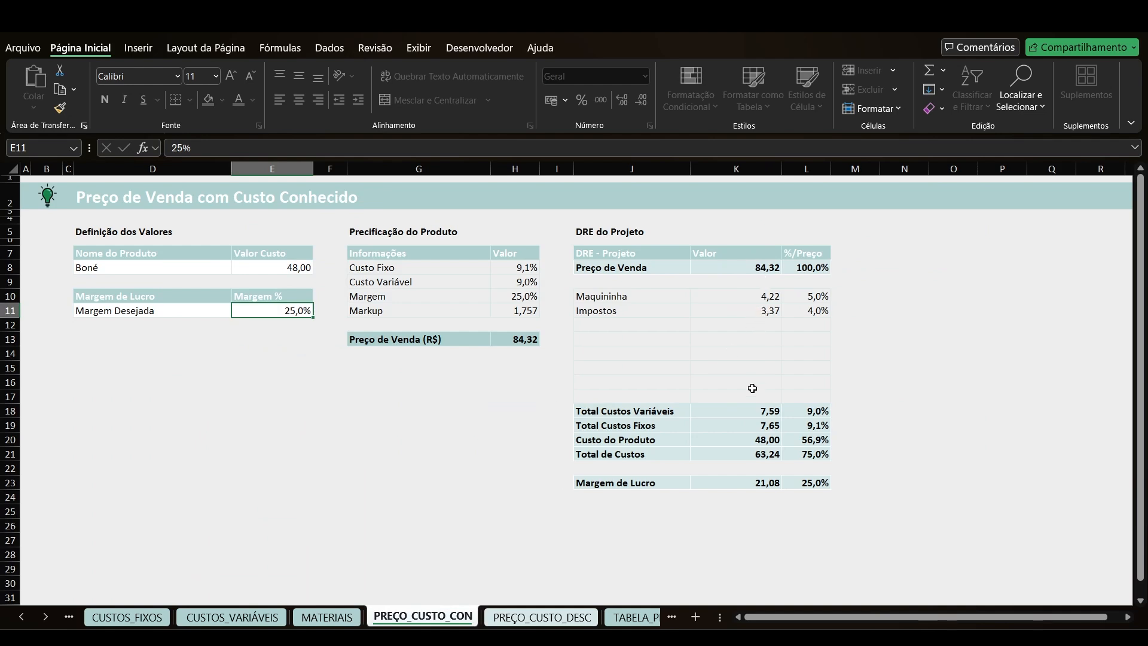
{"action": "left_click", "coordinate": [542, 616]}
{"action": "left_click_drag", "start_coordinate": [795, 268], "coordinate": [800, 482]}
{"action": "left_click", "coordinate": [795, 526]}
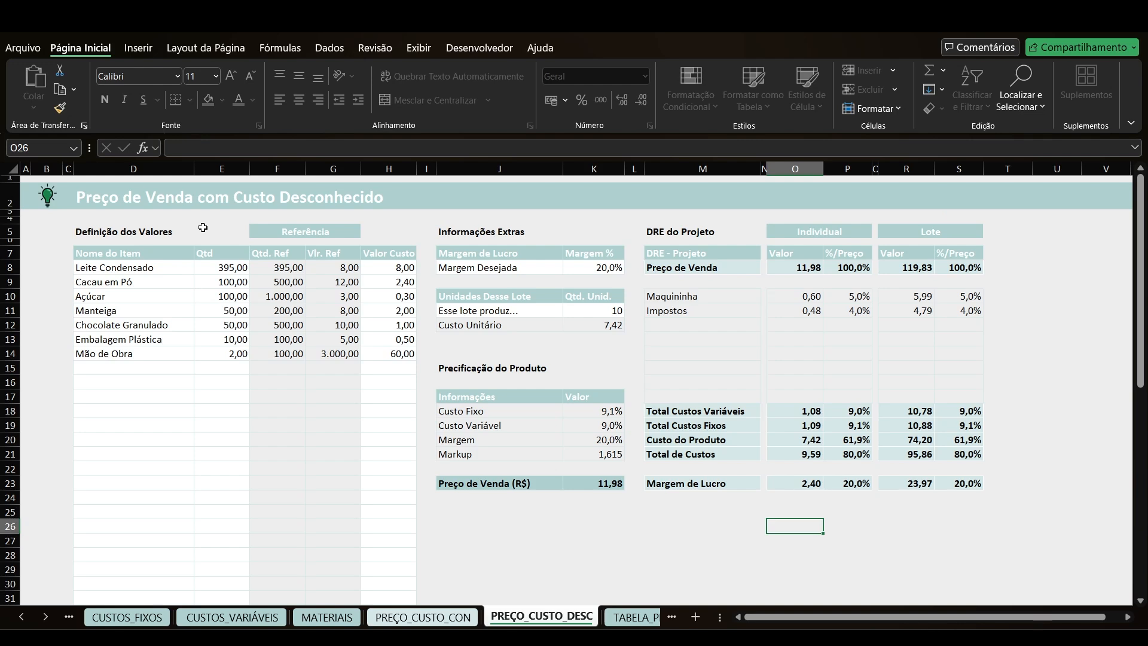
{"action": "left_click_drag", "start_coordinate": [820, 232], "coordinate": [824, 488]}
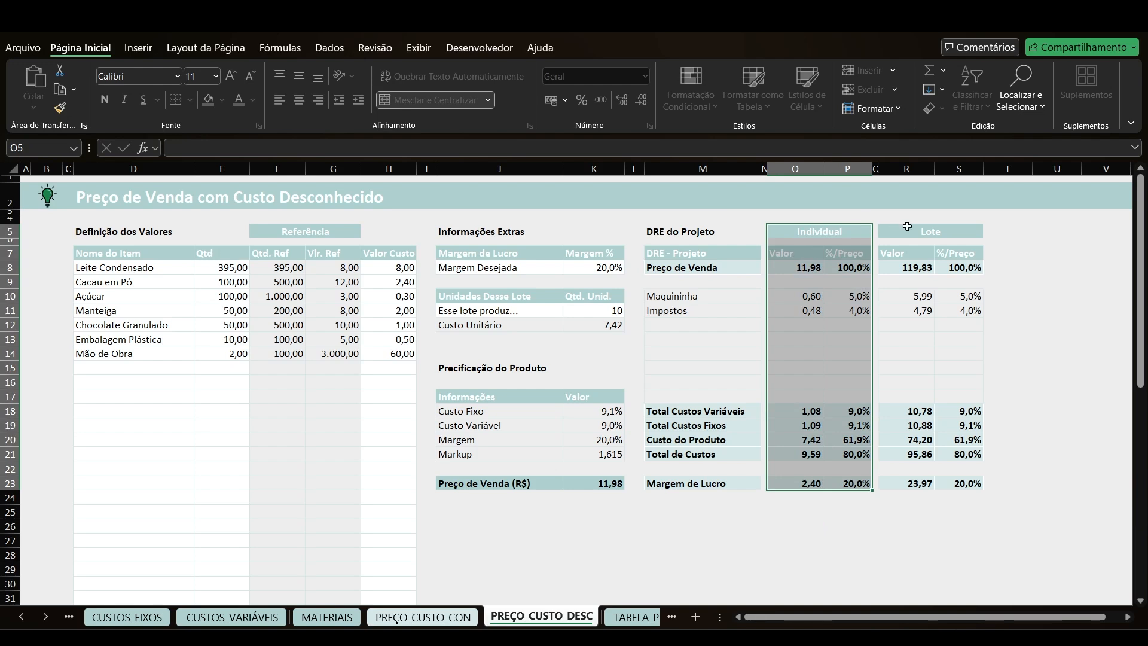
{"action": "left_click_drag", "start_coordinate": [908, 230], "coordinate": [933, 484]}
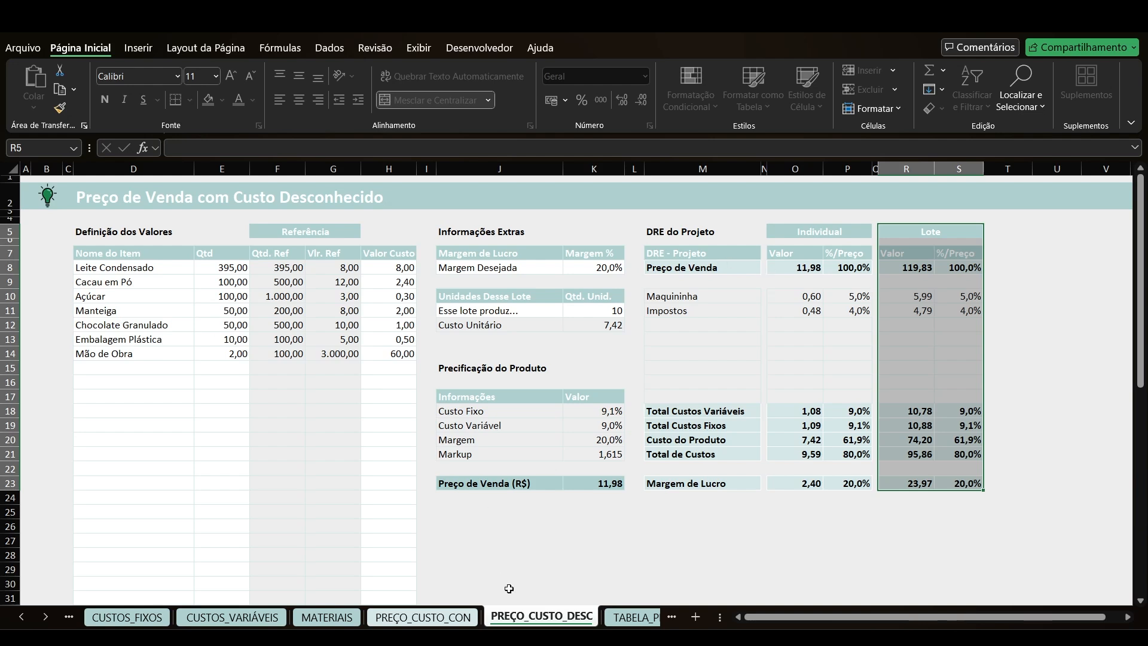
{"action": "right_click", "coordinate": [529, 619]}
{"action": "left_click", "coordinate": [602, 423]}
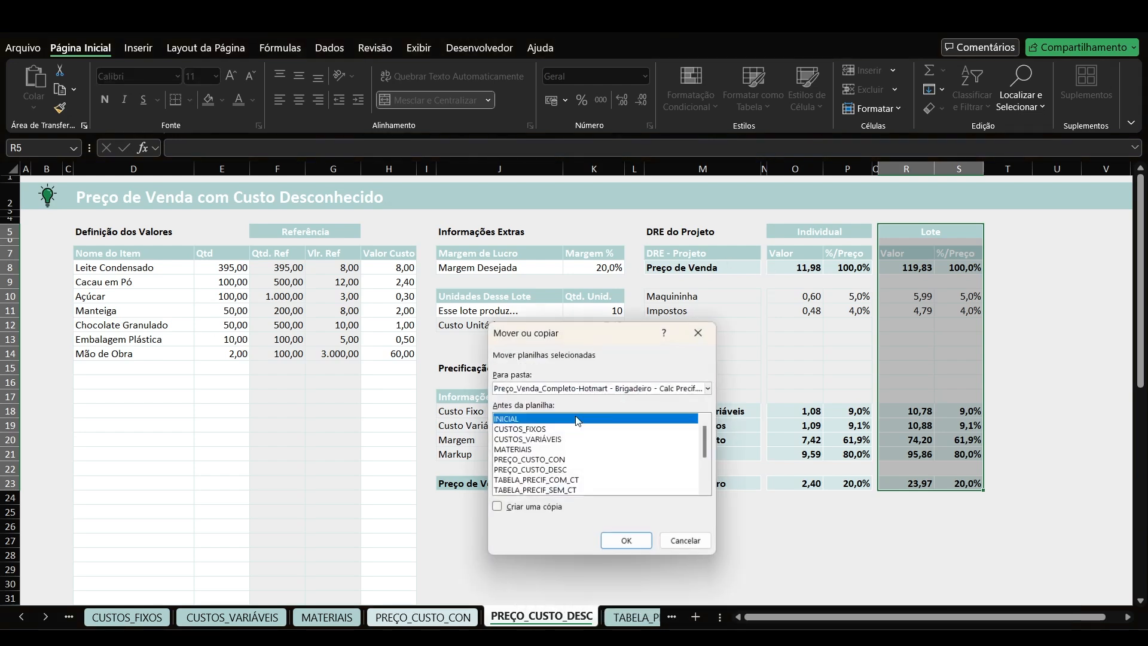
{"action": "left_click", "coordinate": [497, 506]}
{"action": "left_click", "coordinate": [685, 540]}
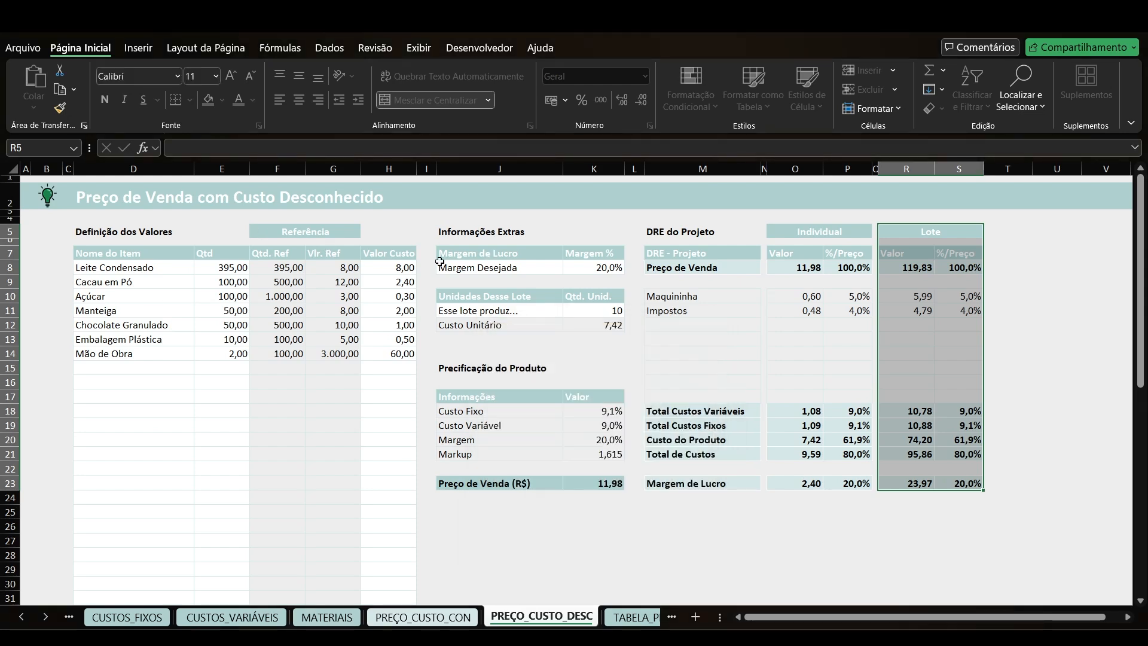
Set the Leite Condensado reference value to 8,25 on the MATERIAIS sheet and check the recalculated prices on PREÇO_CUSTO_DESC.
{"action": "left_click", "coordinate": [327, 616]}
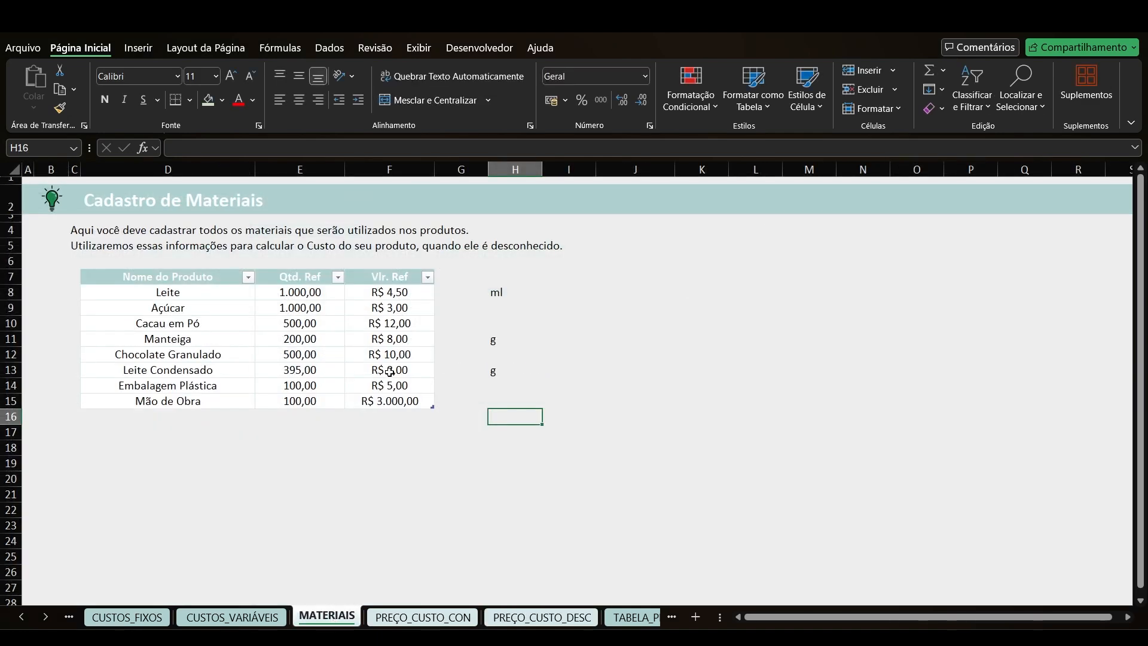
{"action": "left_click", "coordinate": [389, 371]}
{"action": "type", "text": "8,25"}
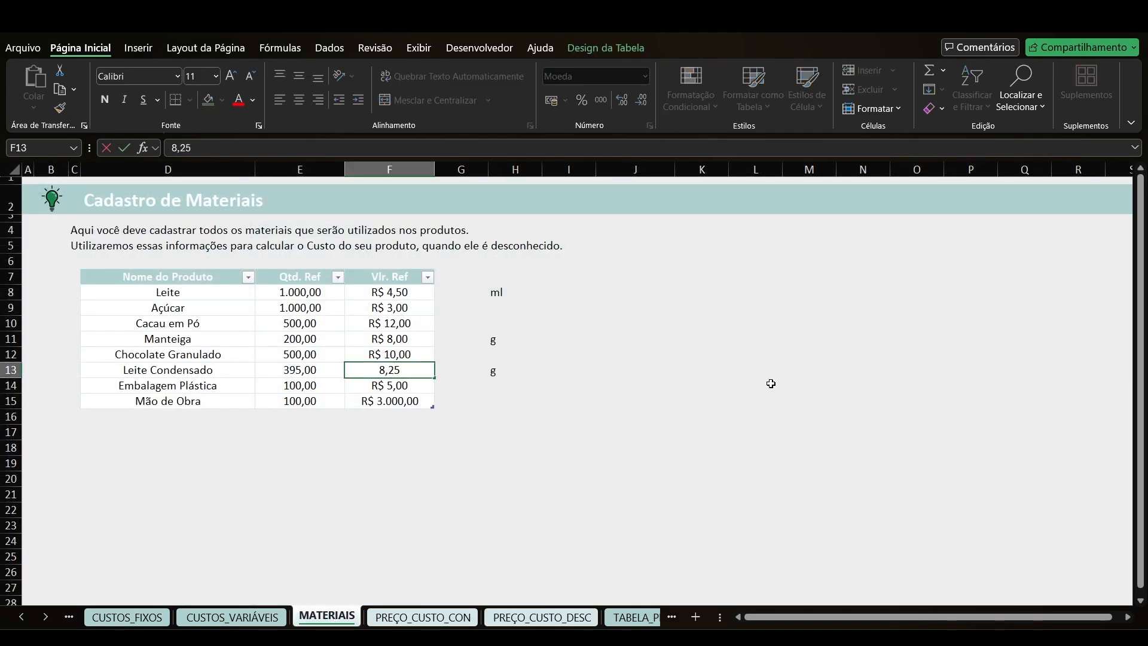
{"action": "key", "text": "Return"}
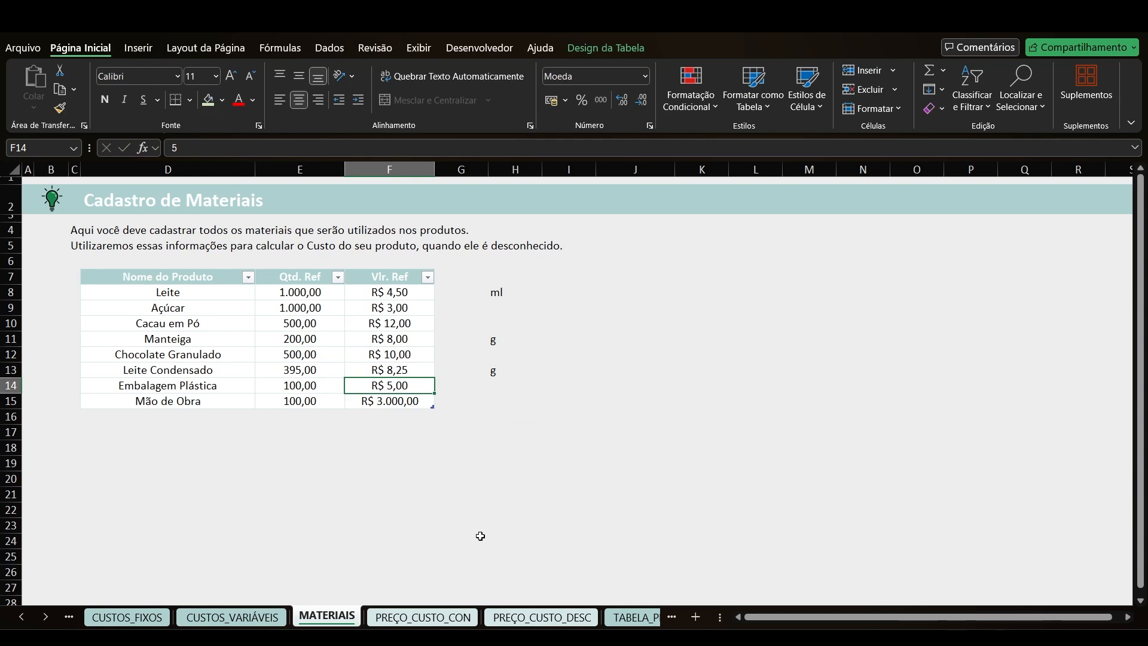
{"action": "left_click", "coordinate": [541, 616]}
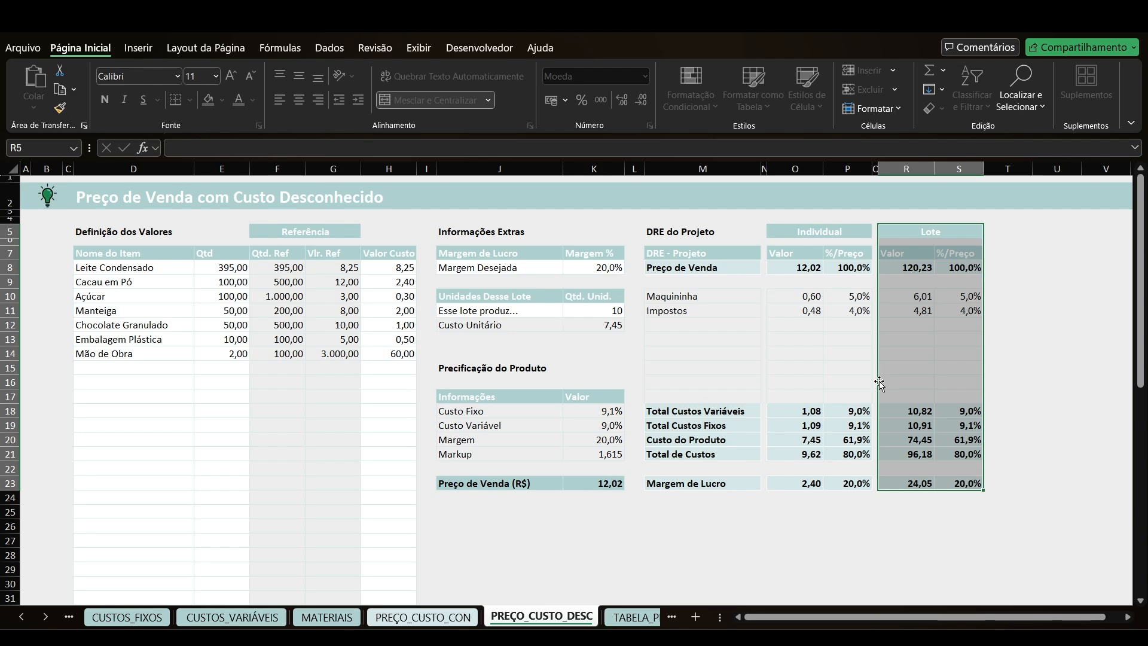
Enter a cost of 58 and a margin of 25% for Camiseta on the TABELA_PRECIF_COM_CT sheet.
{"action": "left_click", "coordinate": [45, 621]}
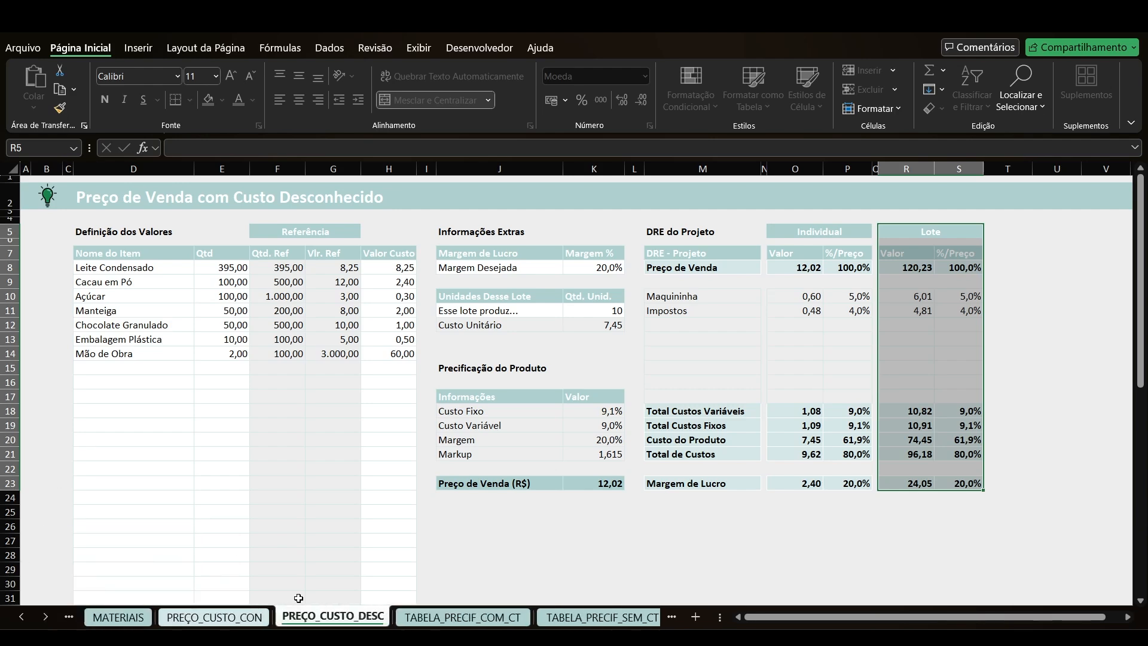
{"action": "left_click", "coordinate": [465, 619]}
{"action": "left_click_drag", "start_coordinate": [156, 264], "coordinate": [145, 535]}
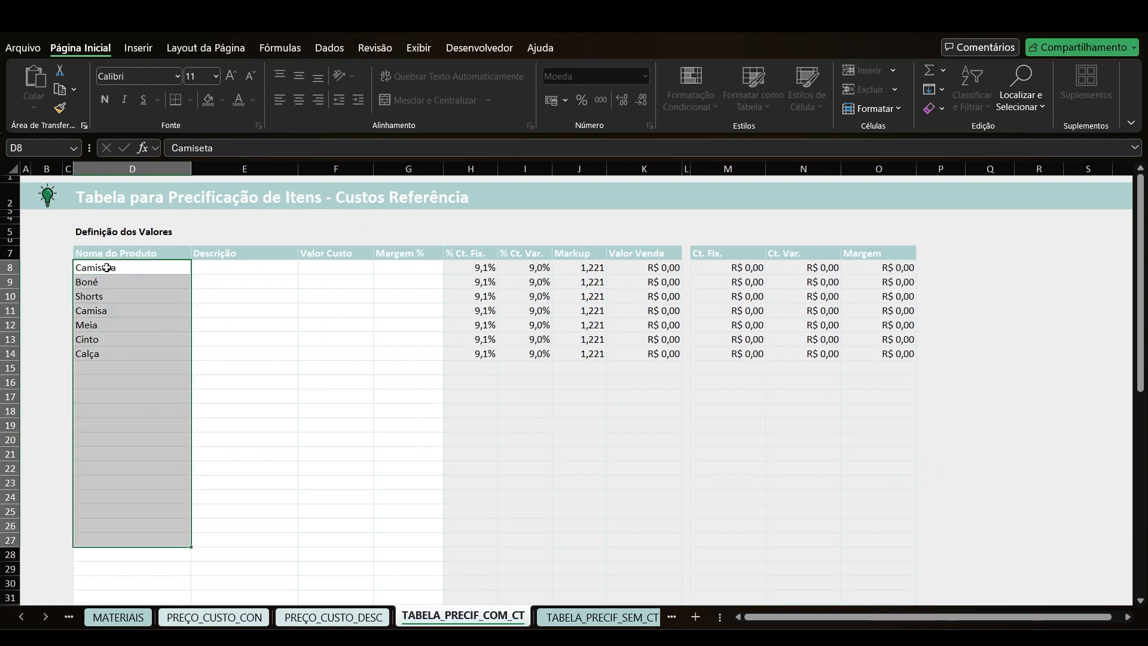
{"action": "left_click", "coordinate": [382, 267]}
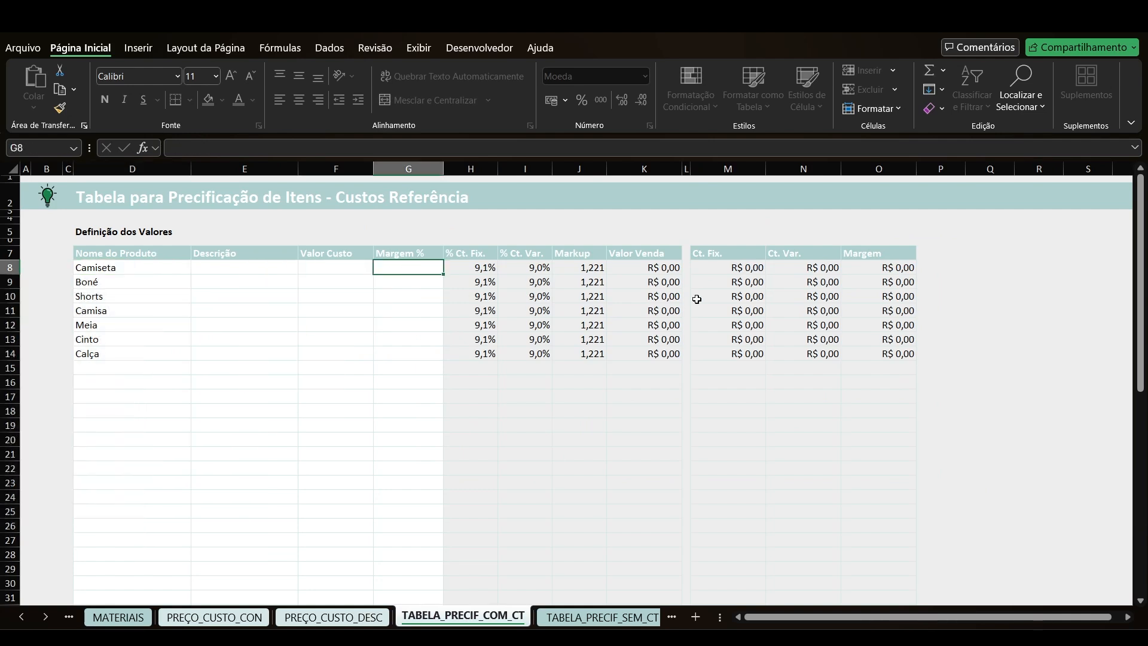
{"action": "key", "text": "Left"}
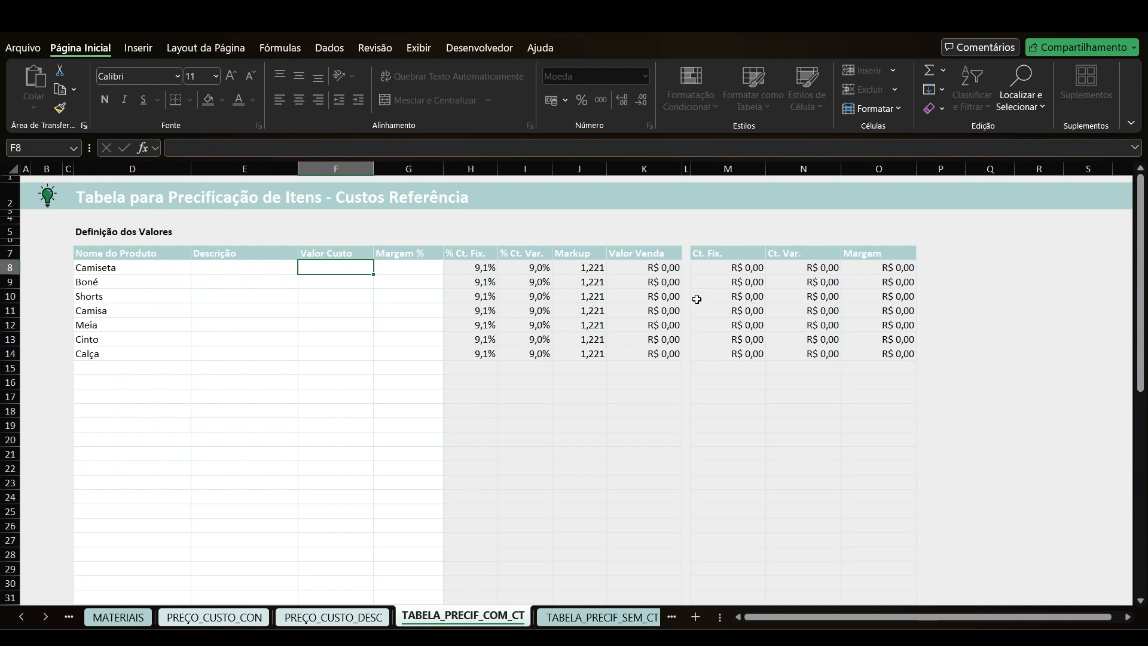
{"action": "type", "text": "58"}
{"action": "key", "text": "Tab"}
{"action": "type", "text": "25"}
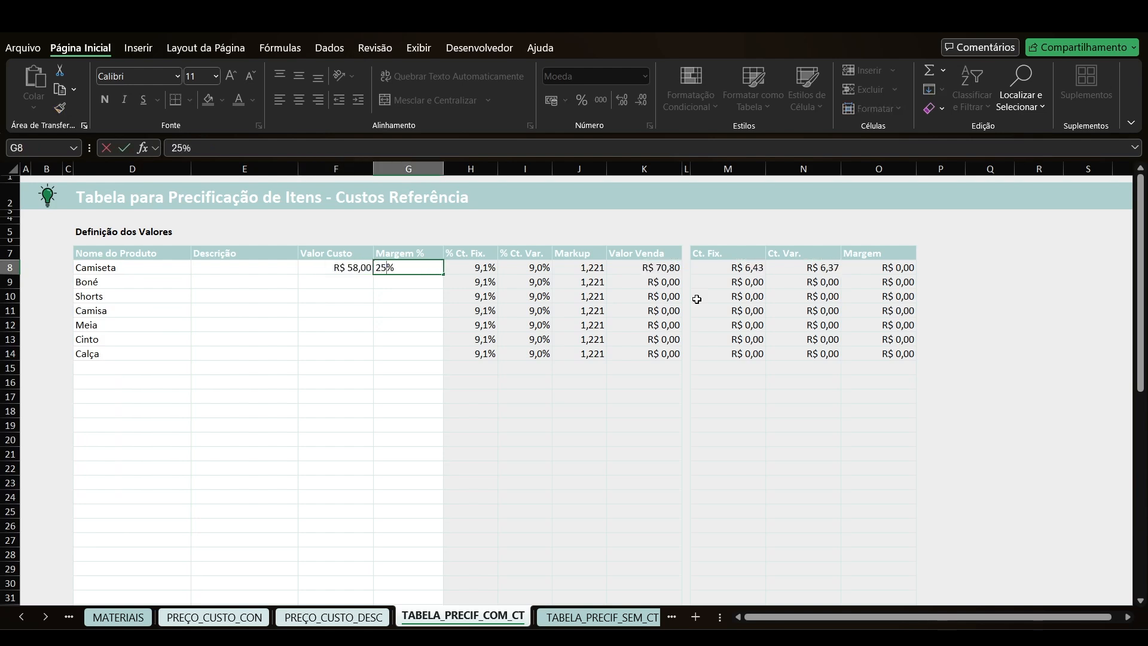
{"action": "key", "text": "Return"}
Enter a cost of 47 and a margin of 18% for Boné in the item pricing table.
{"action": "type", "text": "47"}
{"action": "key", "text": "Tab"}
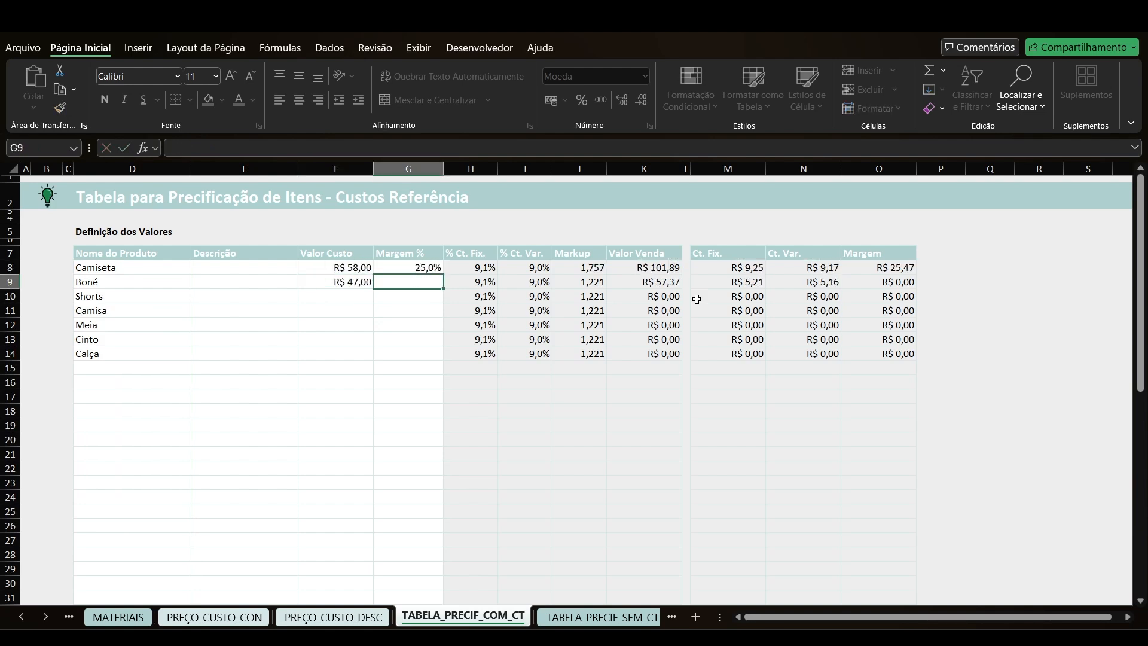
{"action": "type", "text": "18"}
{"action": "key", "text": "Return"}
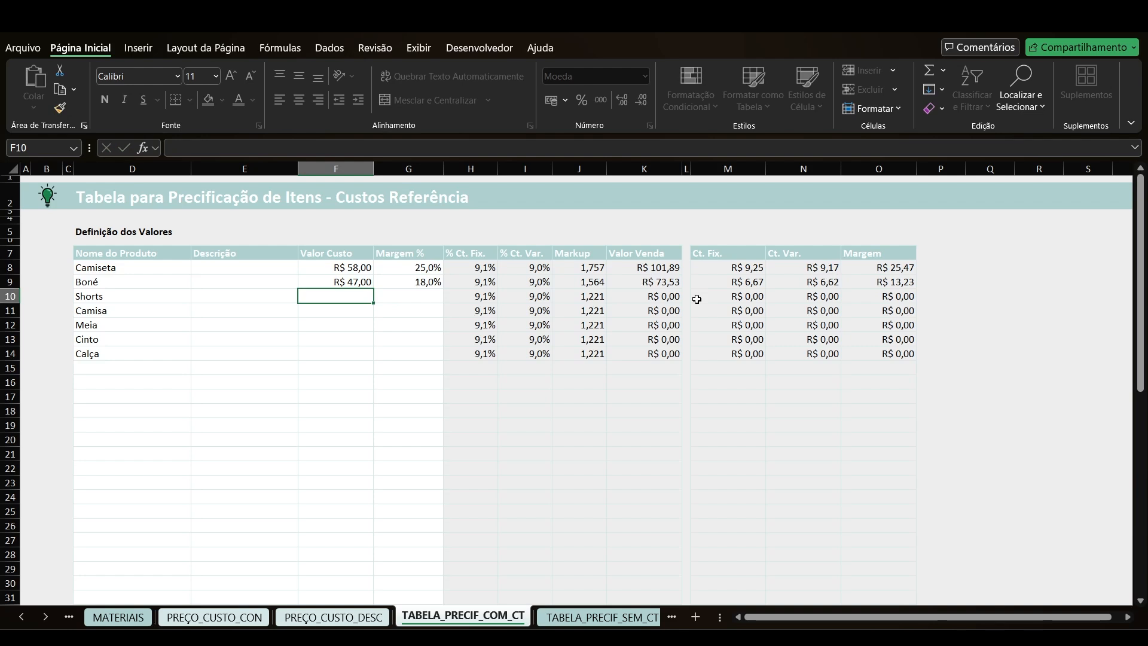
Enter a cost of 35 and a margin of 35% for Shorts, and return to the PREÇO_CUSTO_DESC sheet.
{"action": "type", "text": "35"}
{"action": "key", "text": "Tab"}
{"action": "type", "text": "35"}
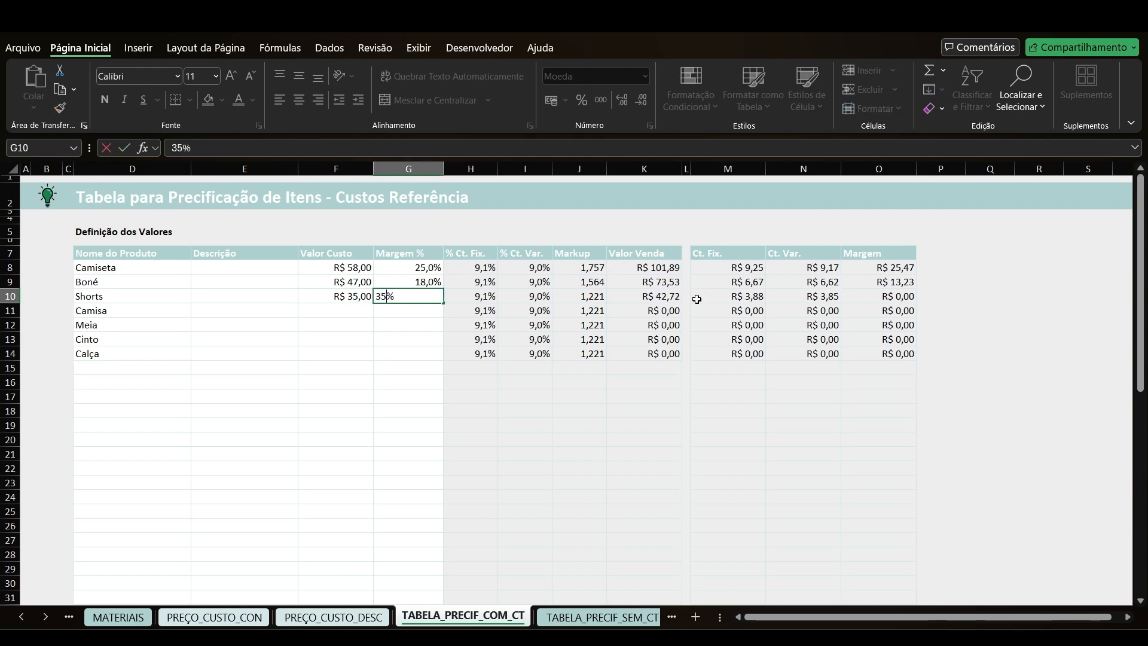
{"action": "key", "text": "Down"}
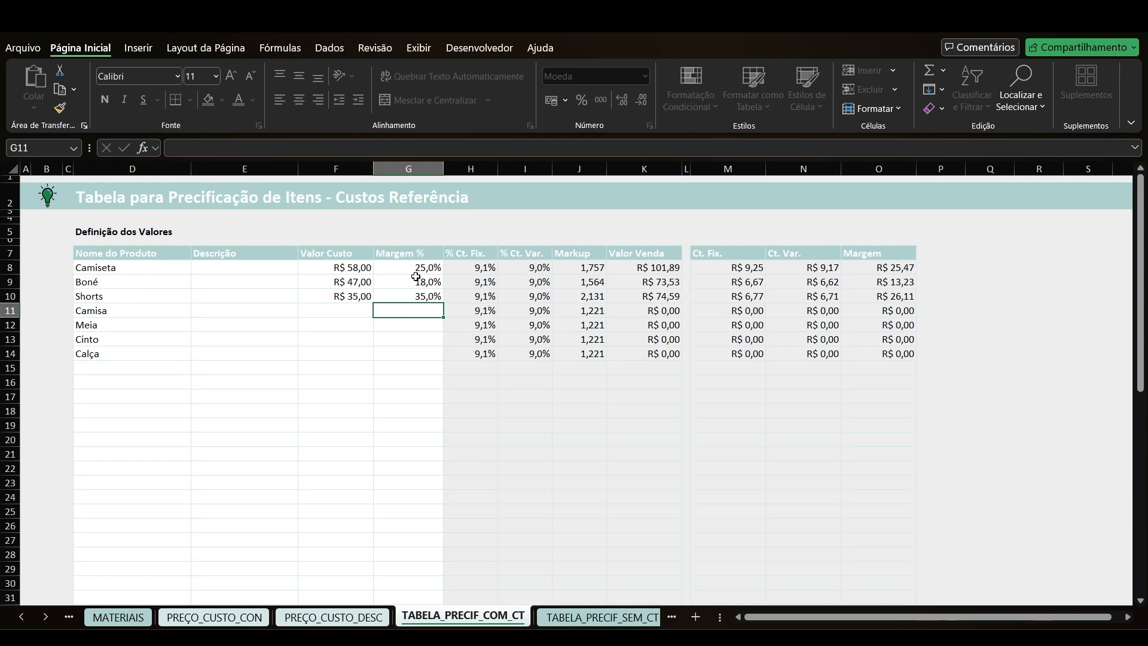
{"action": "left_click", "coordinate": [341, 622]}
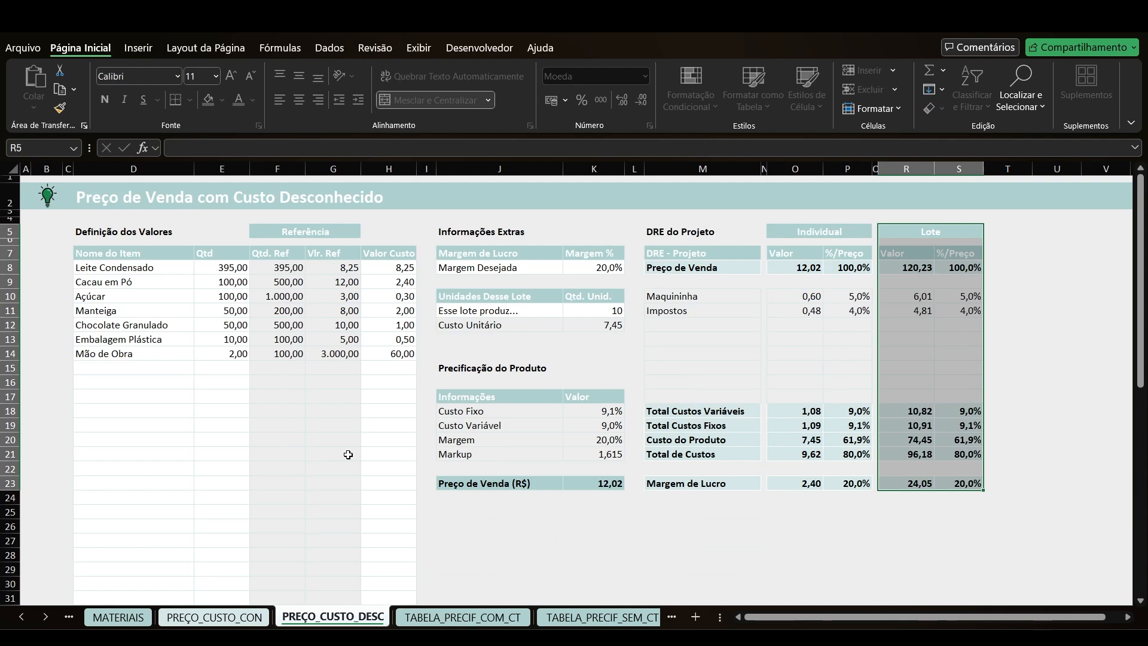